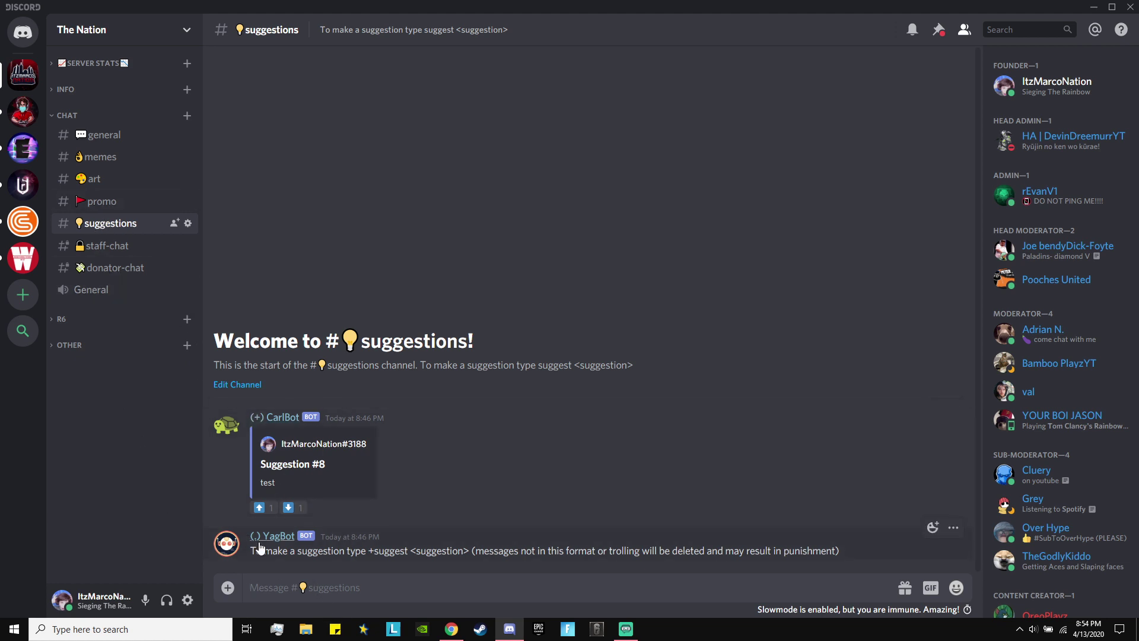
Post a test message 'e' in #suggestions, just above YagBot's suggestion instructions
mouse_move(250, 551)
left_mouse_down()
mouse_move(840, 552)
mouse_move(249, 545)
left_mouse_up()
left_click(796, 515)
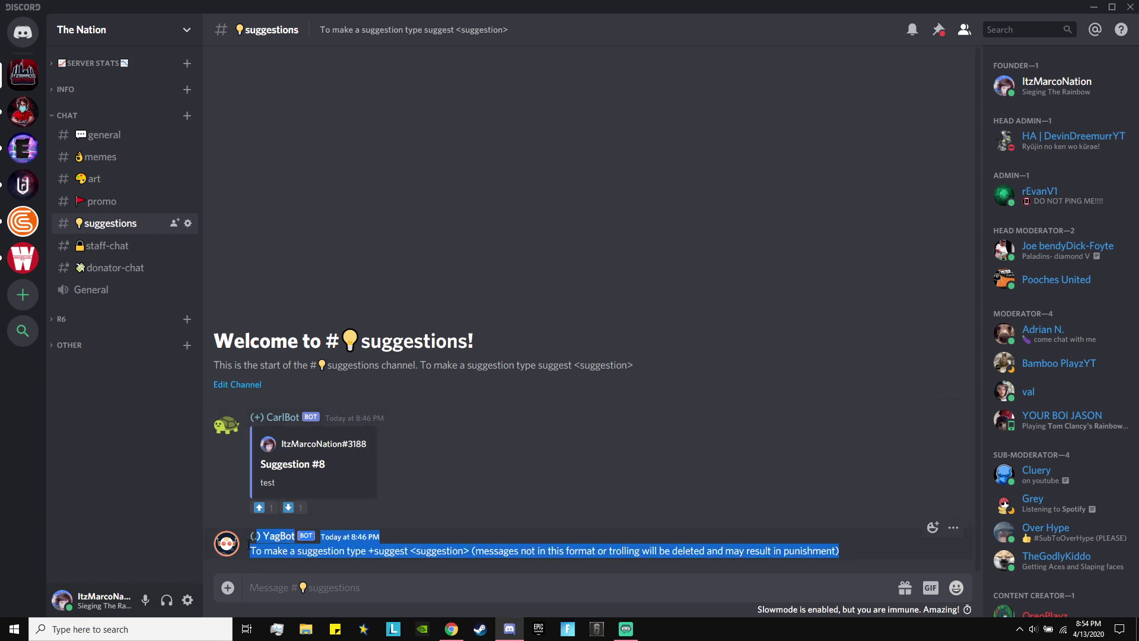
left_click(287, 578)
type("e")
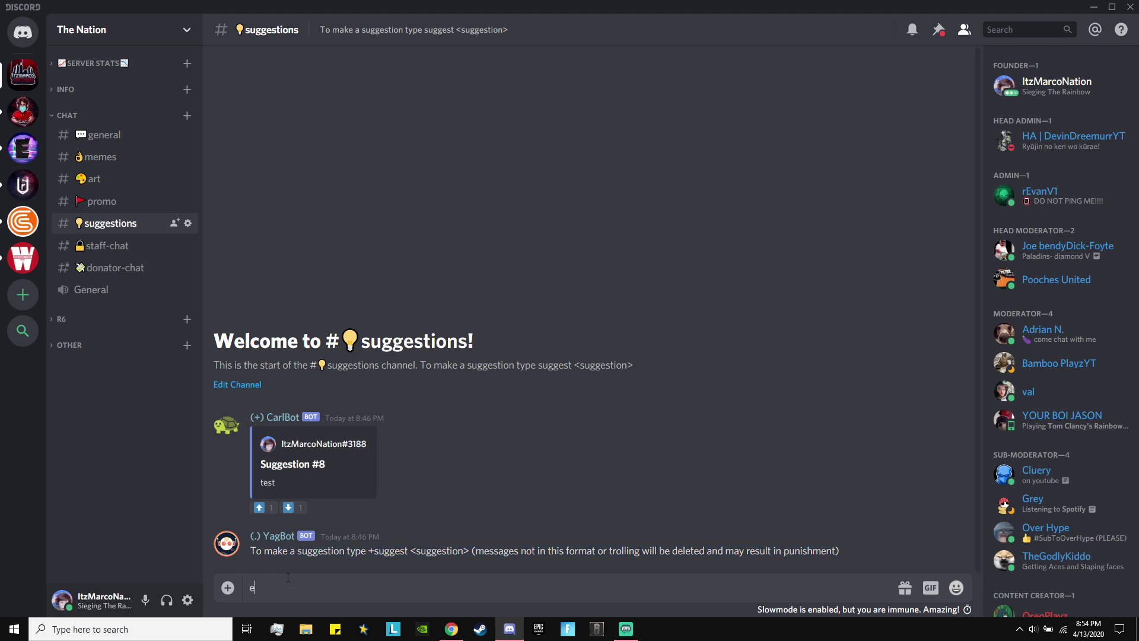
key("Return")
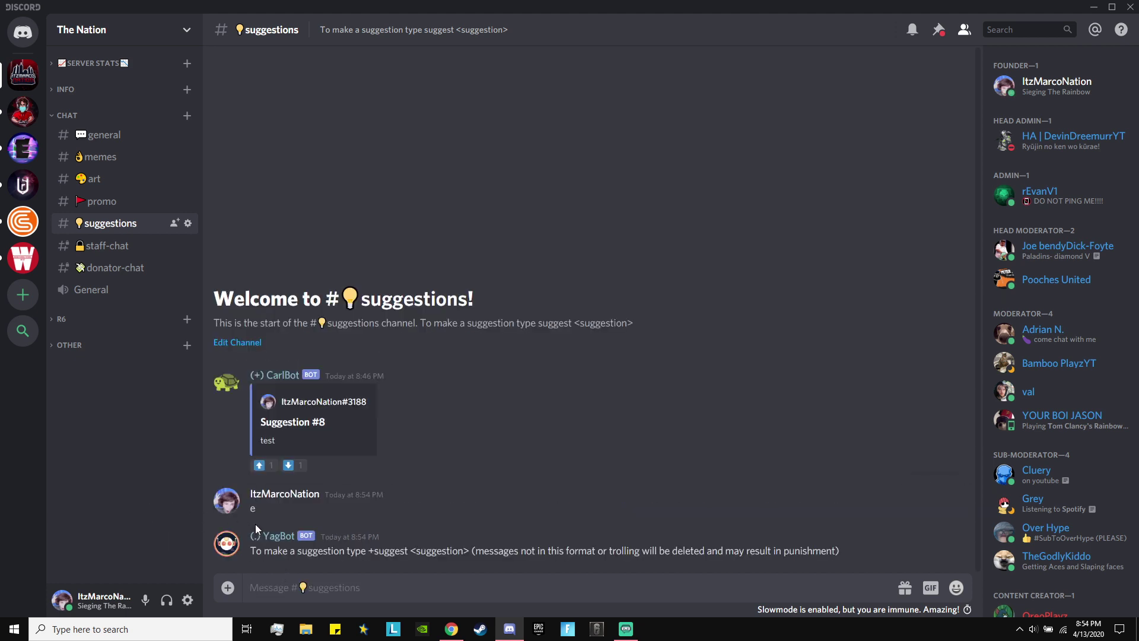
left_click_drag(254, 553, 866, 552)
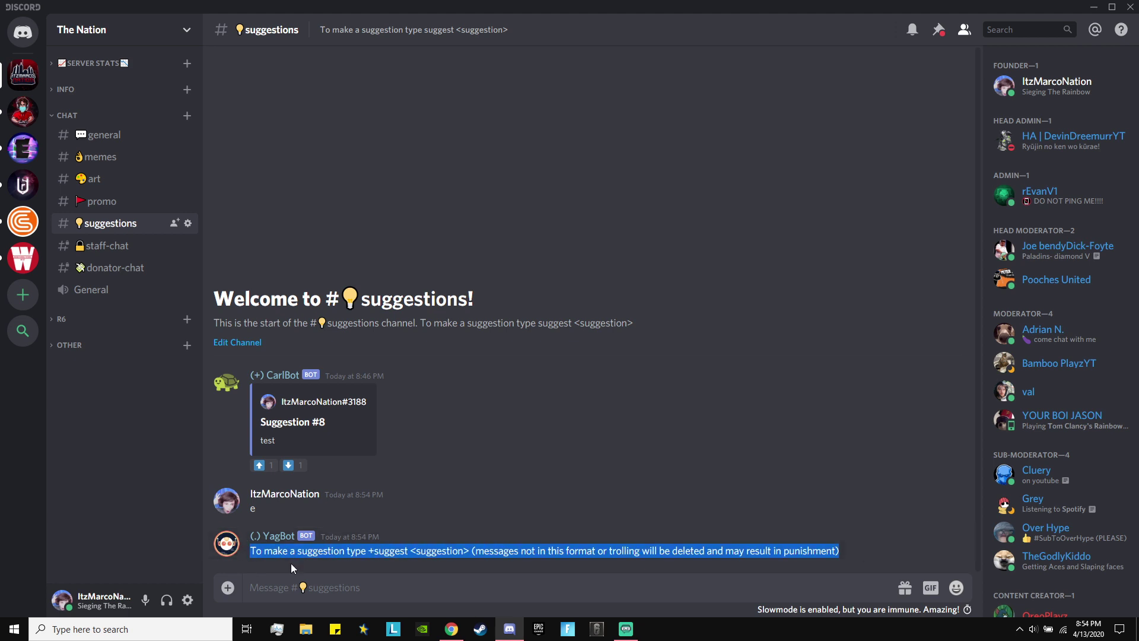
left_click(251, 551)
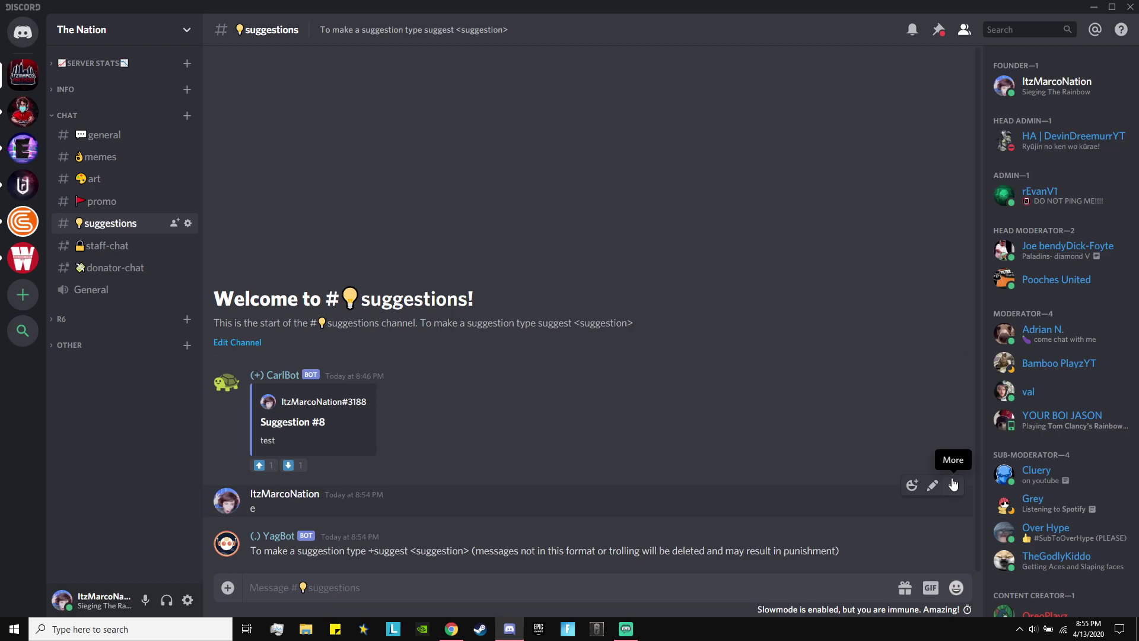
Delete the 'e' test message, leaving Suggestion #8 and YagBot's instructions
left_click(953, 485)
left_click(874, 561)
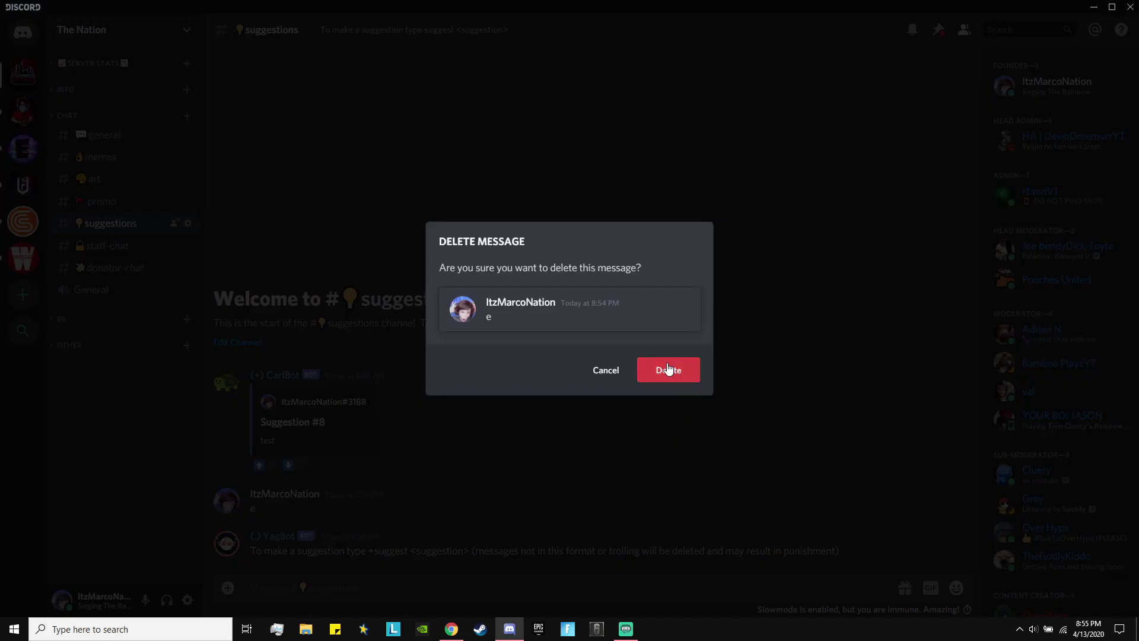
left_click(669, 369)
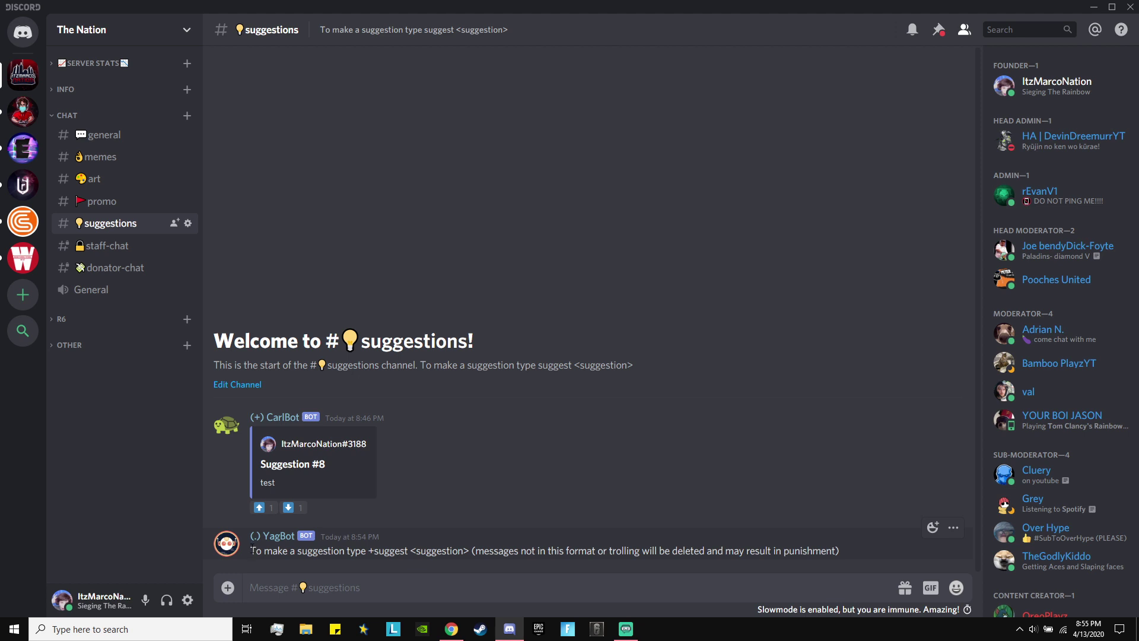
triple_click(864, 543)
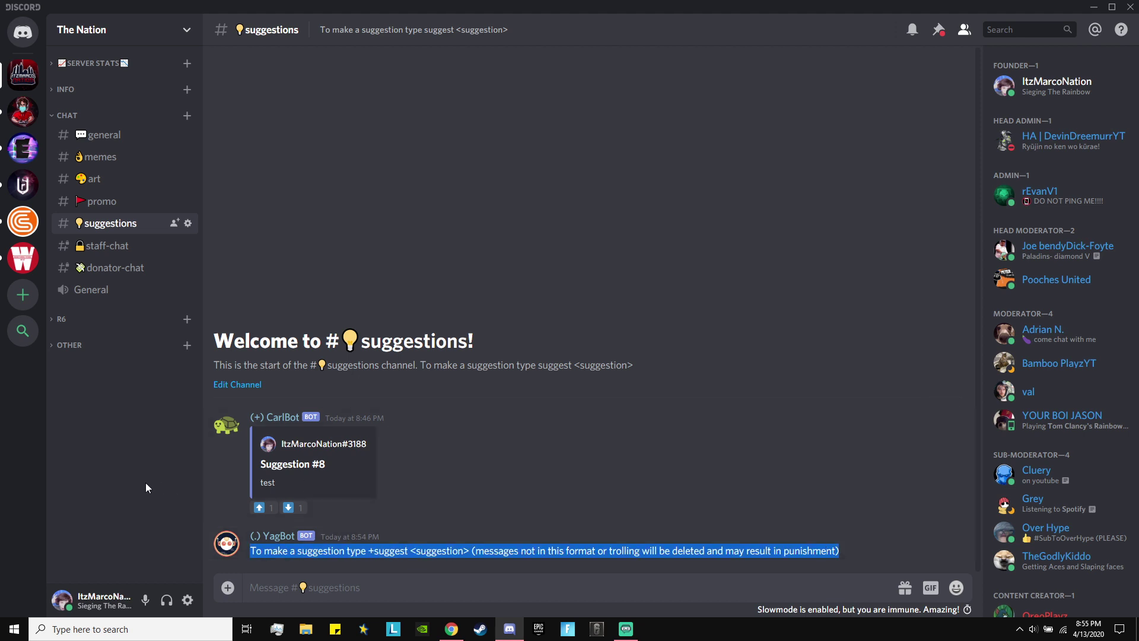
left_click(257, 549)
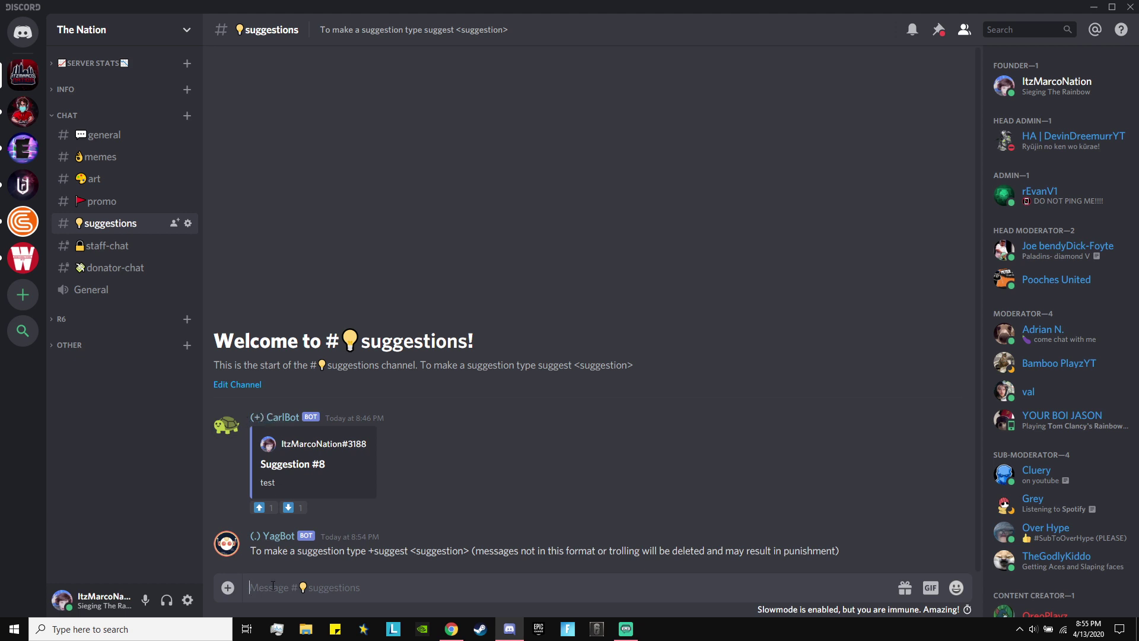
Send '+suggest test' so CarlBot posts Suggestion #9
type("+suggest test")
left_click_drag(308, 587, 300, 587)
left_click(329, 583)
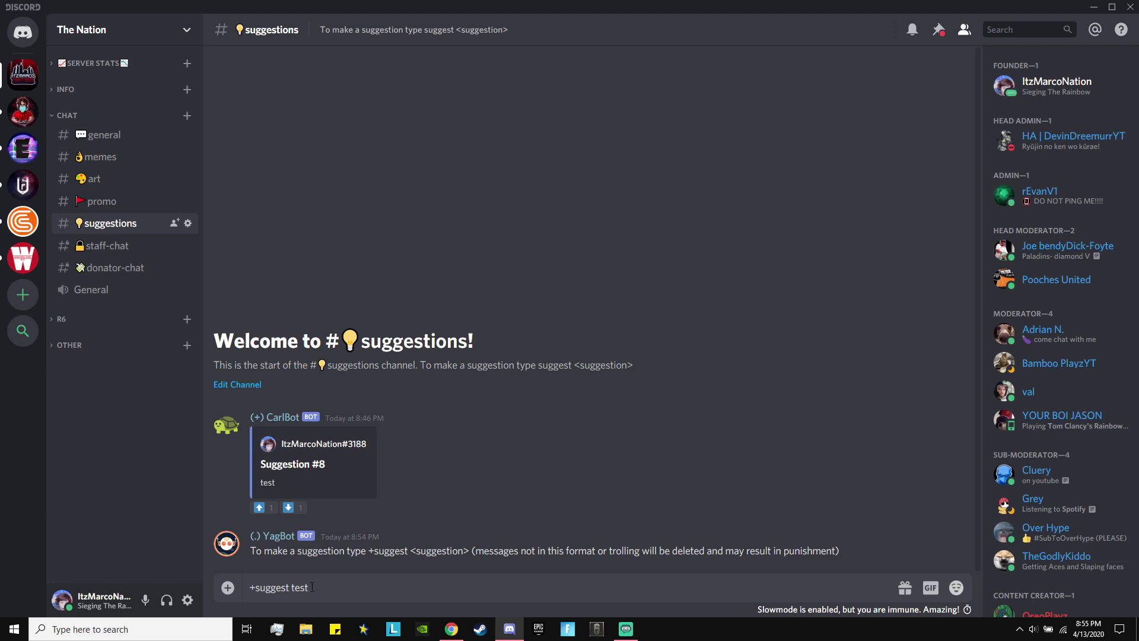
key("Return")
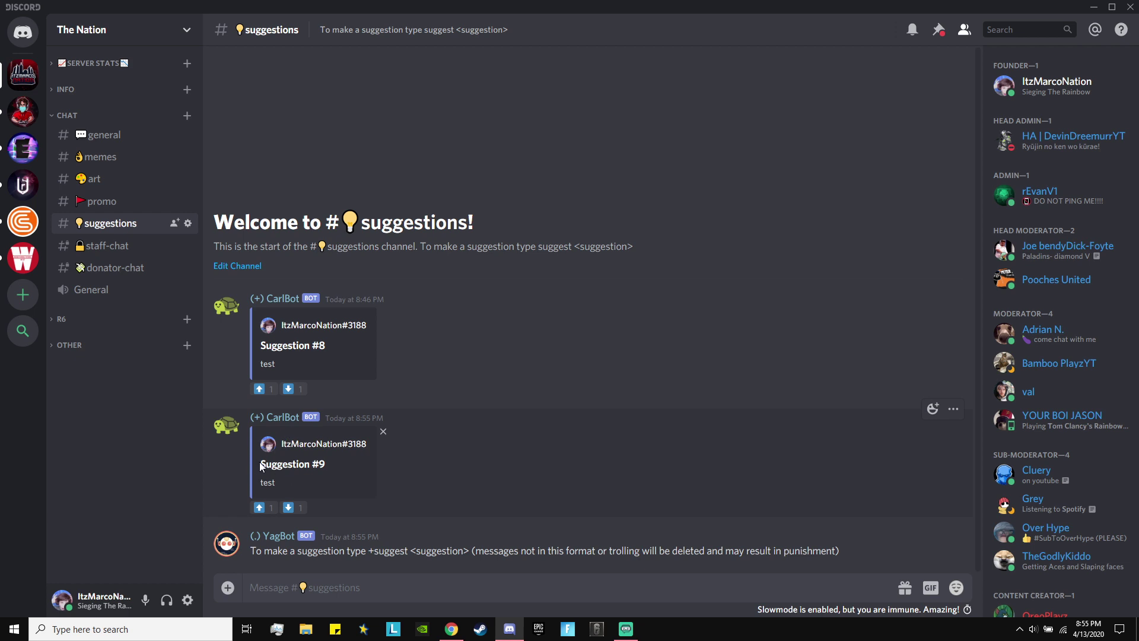
Upvote and downvote Suggestion #9, then remove both votes again
left_click_drag(259, 461, 344, 462)
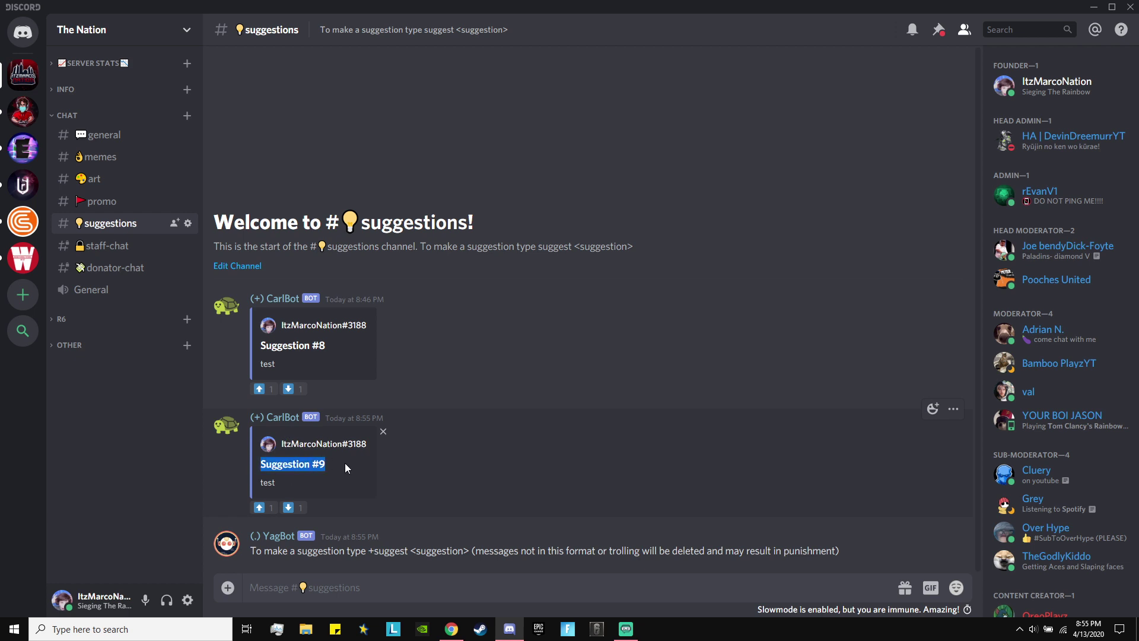
left_click(263, 509)
left_click(298, 509)
left_click(298, 509)
left_click(260, 508)
left_click_drag(250, 550, 849, 547)
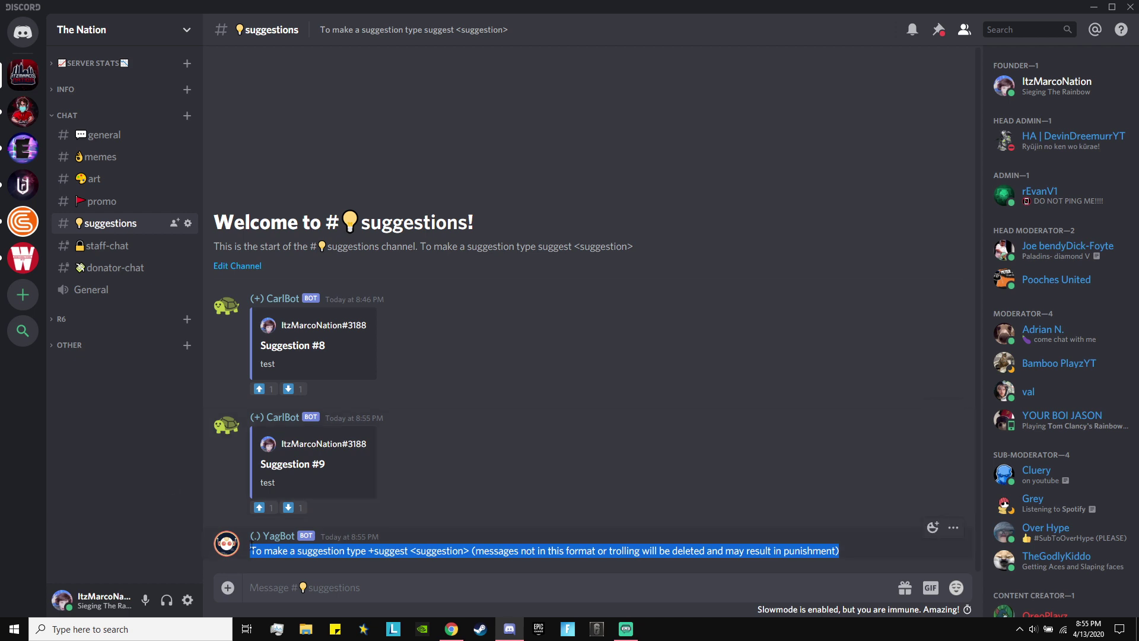
left_click(593, 543)
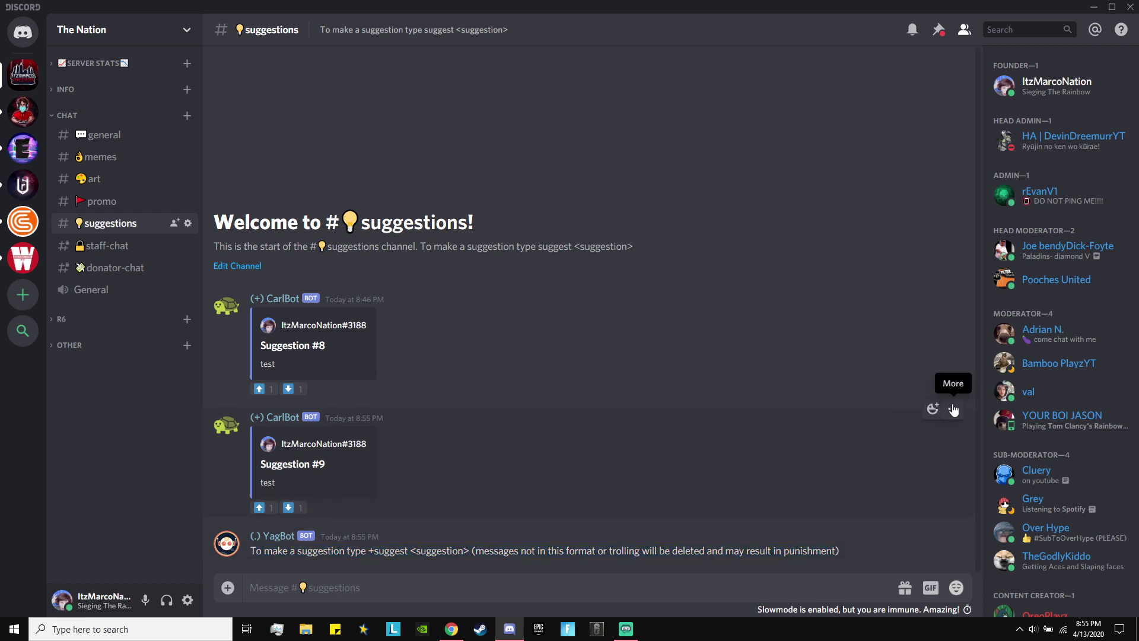
Delete Suggestion #9 from #suggestions
left_click(952, 410)
left_click(879, 503)
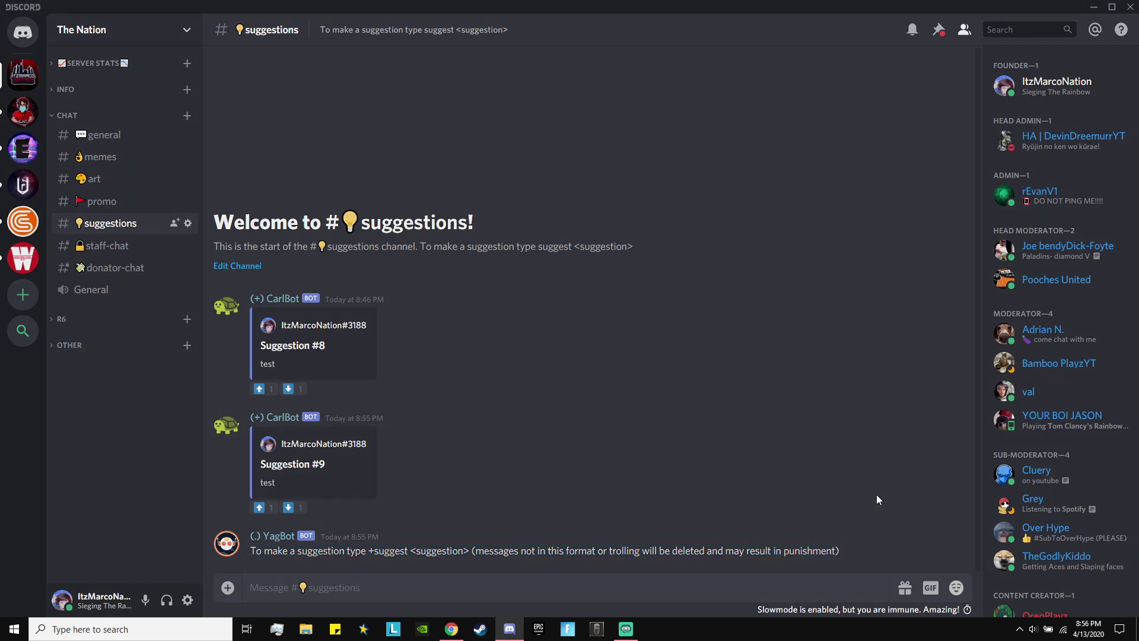
left_click(667, 420)
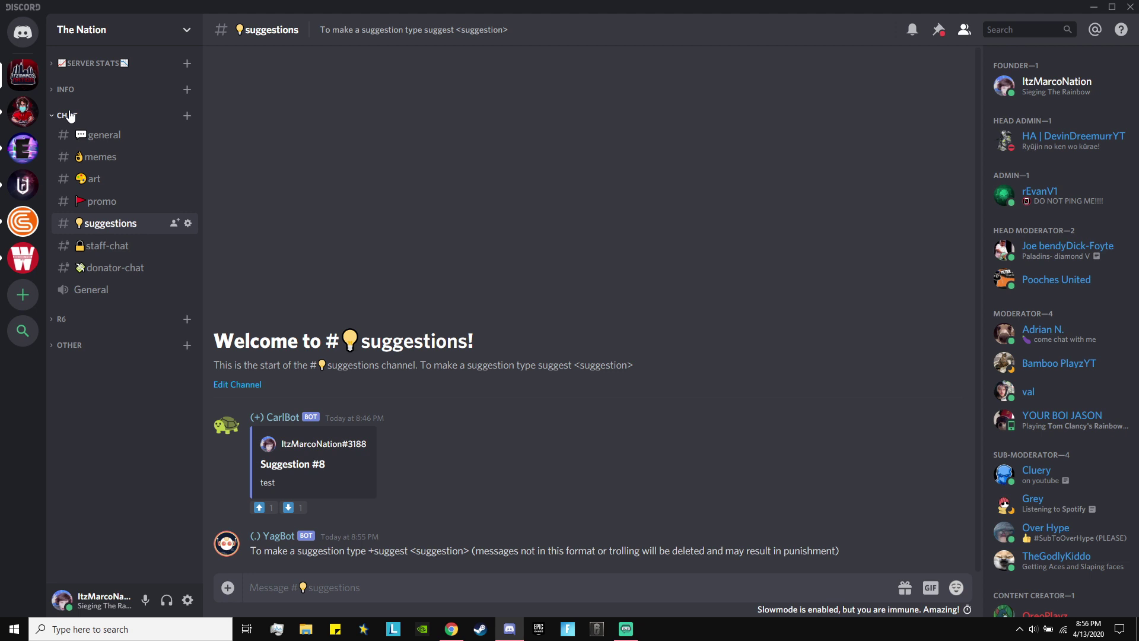
left_click(114, 30)
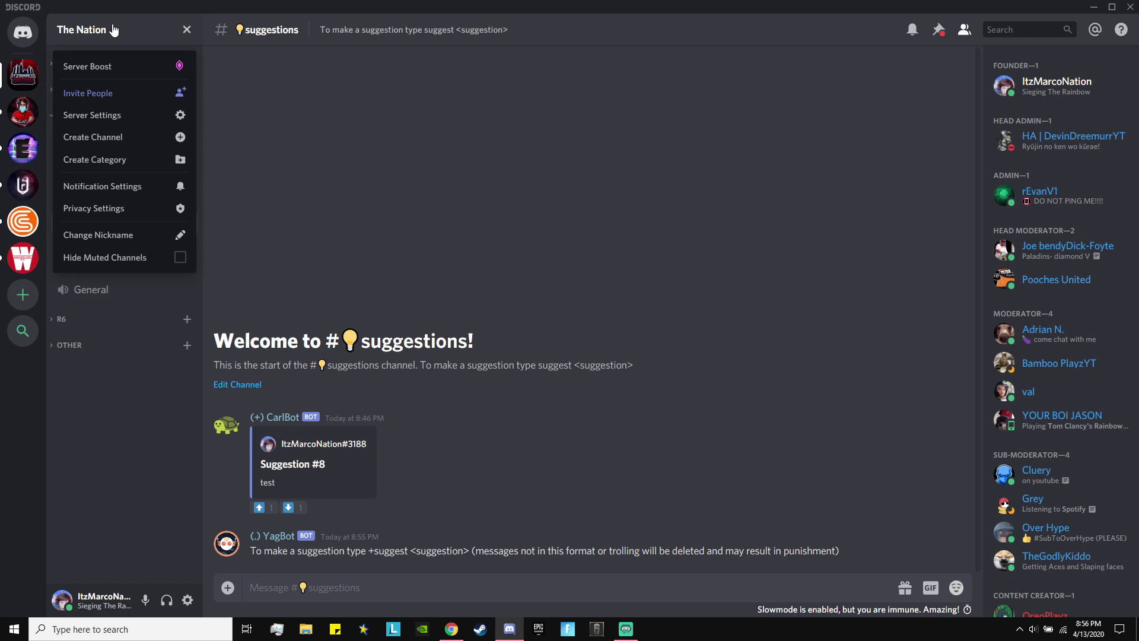
left_click(111, 20)
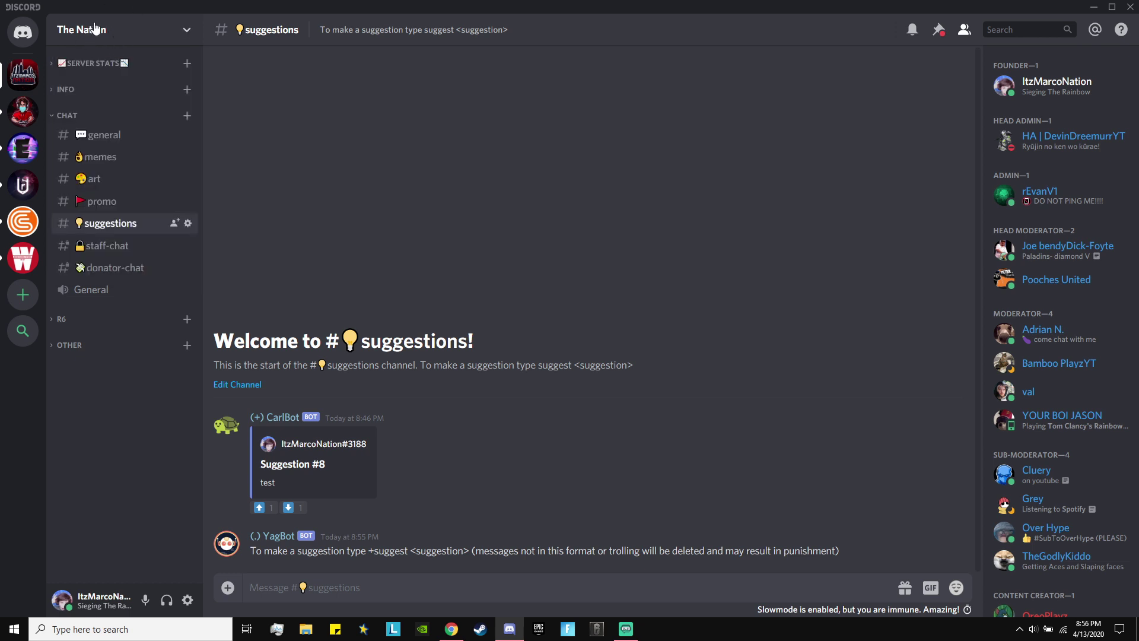
left_click(95, 28)
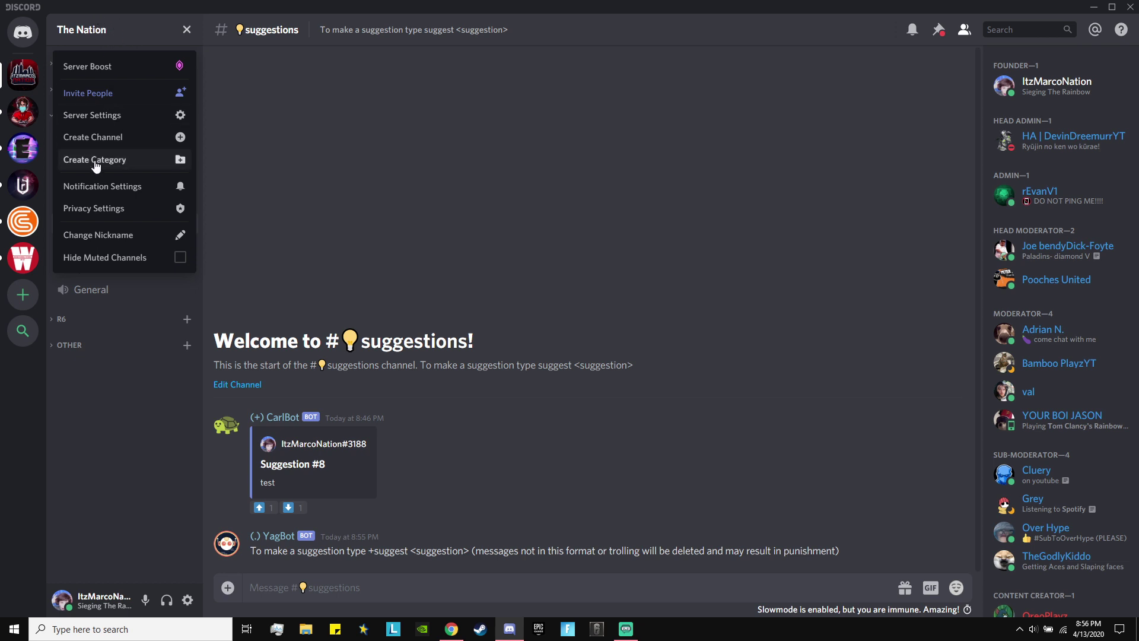
left_click(112, 112)
Create a new role named 'bots' with Administrator permission
left_click(263, 99)
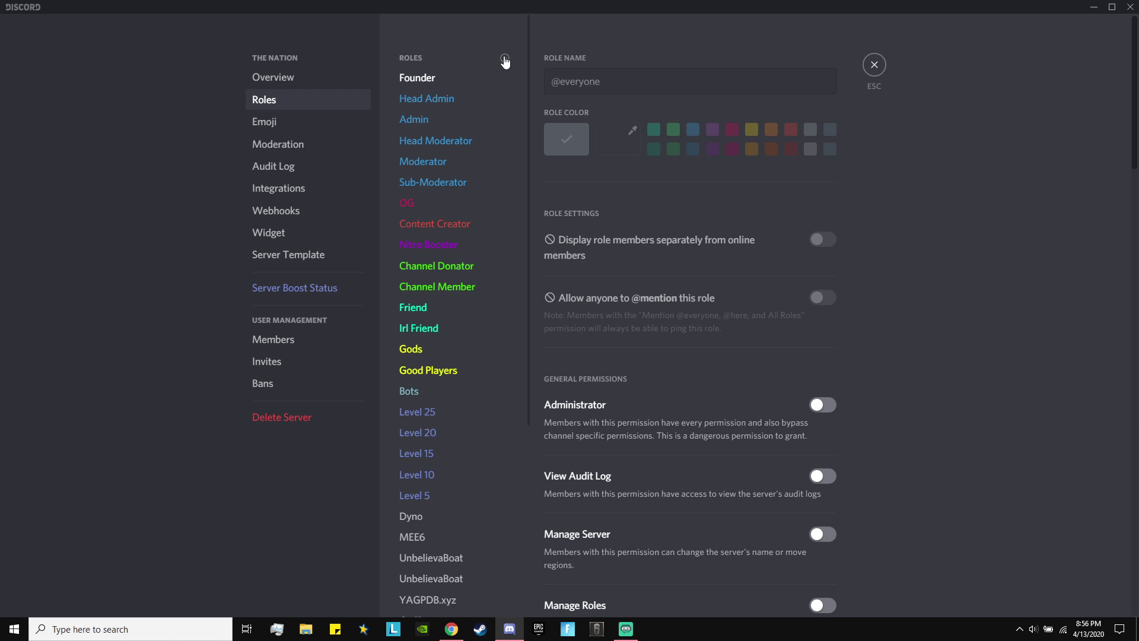
left_click(505, 59)
triple_click(587, 89)
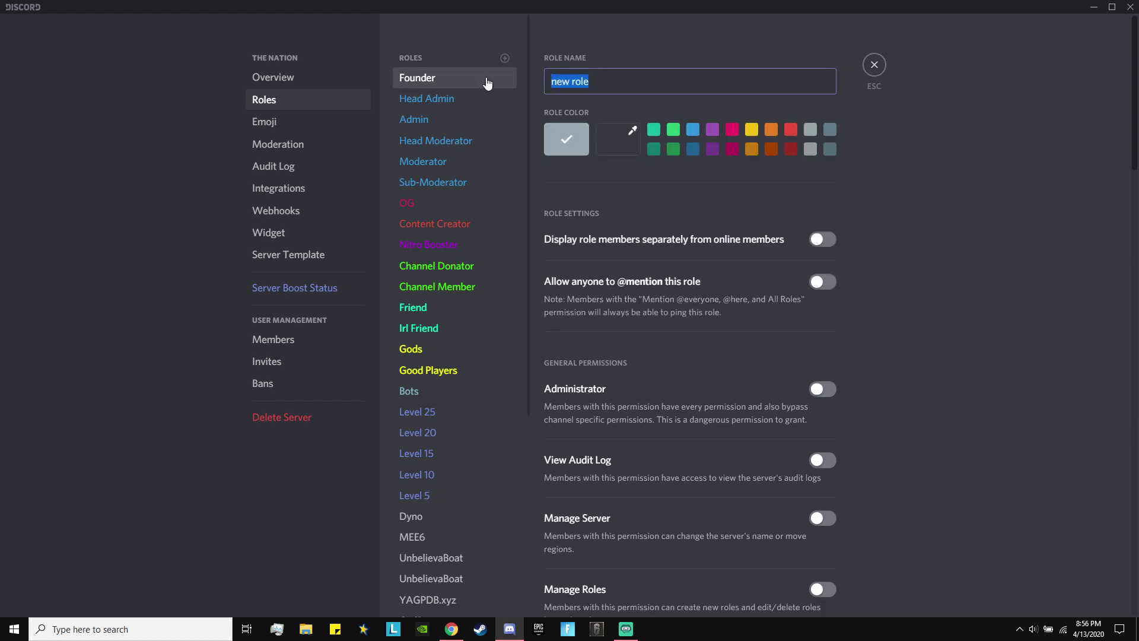
type("bots")
left_click(823, 388)
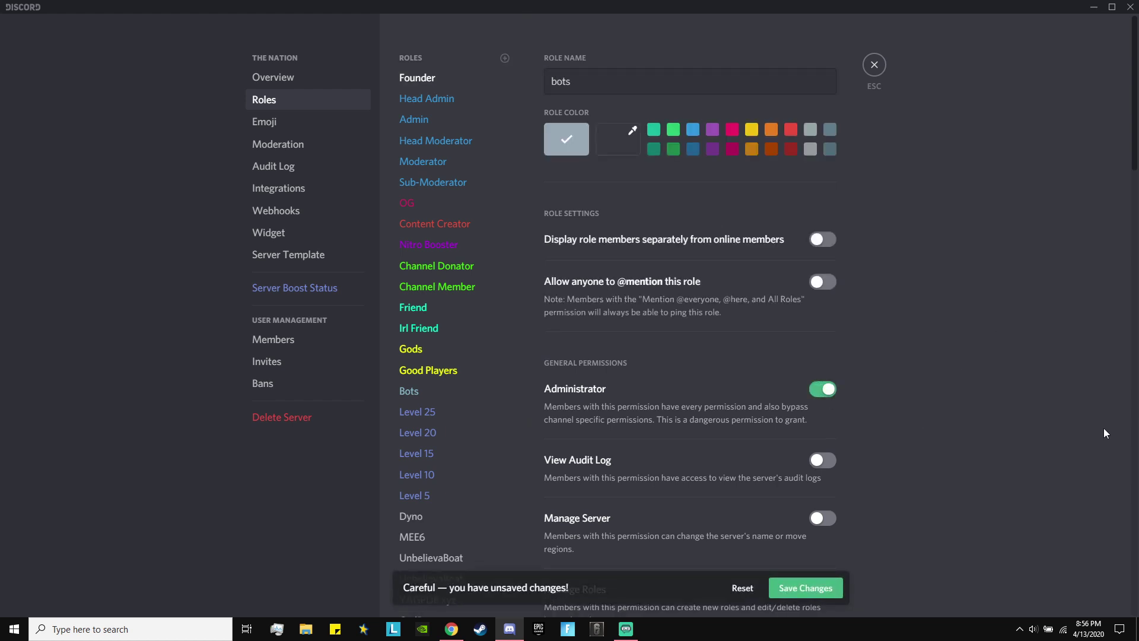
Delete the 'bots' role again, view the existing Bots role, and close server settings
scroll(451, 356, "down", 5)
scroll(750, 480, "down", 15)
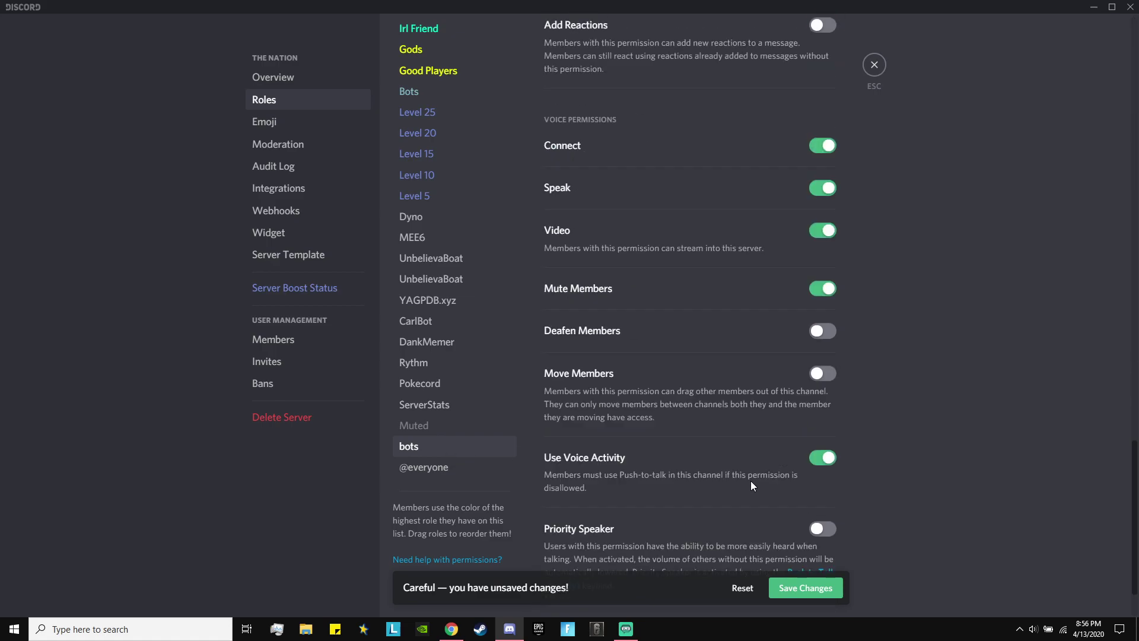
scroll(751, 480, "down", 2)
left_click(693, 553)
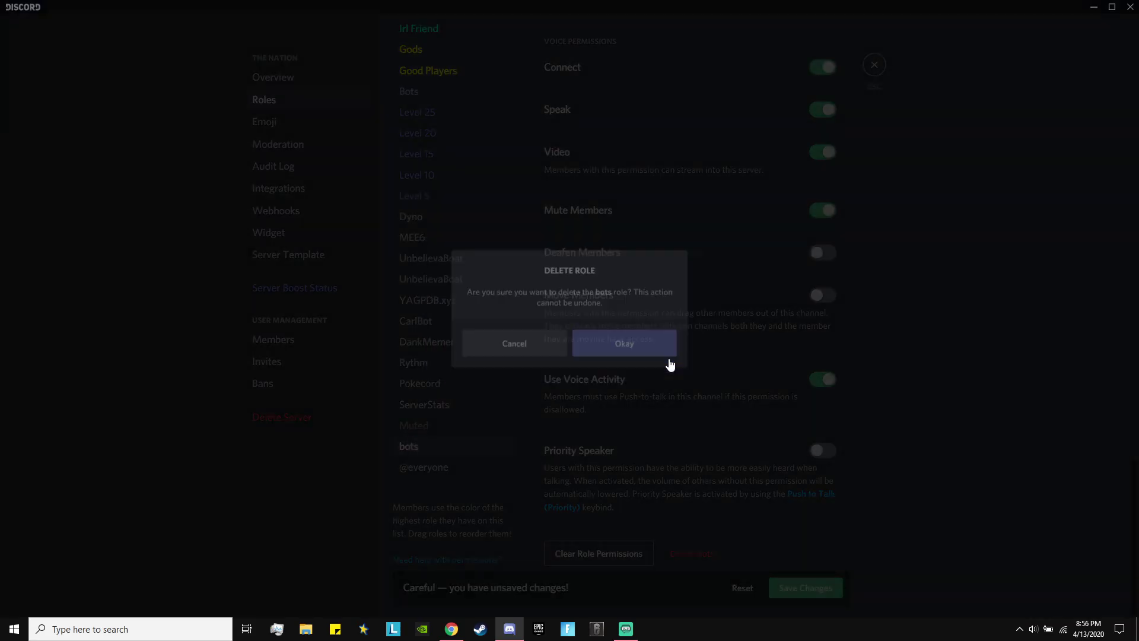
left_click(669, 356)
scroll(416, 415, "up", 3)
left_click(451, 291)
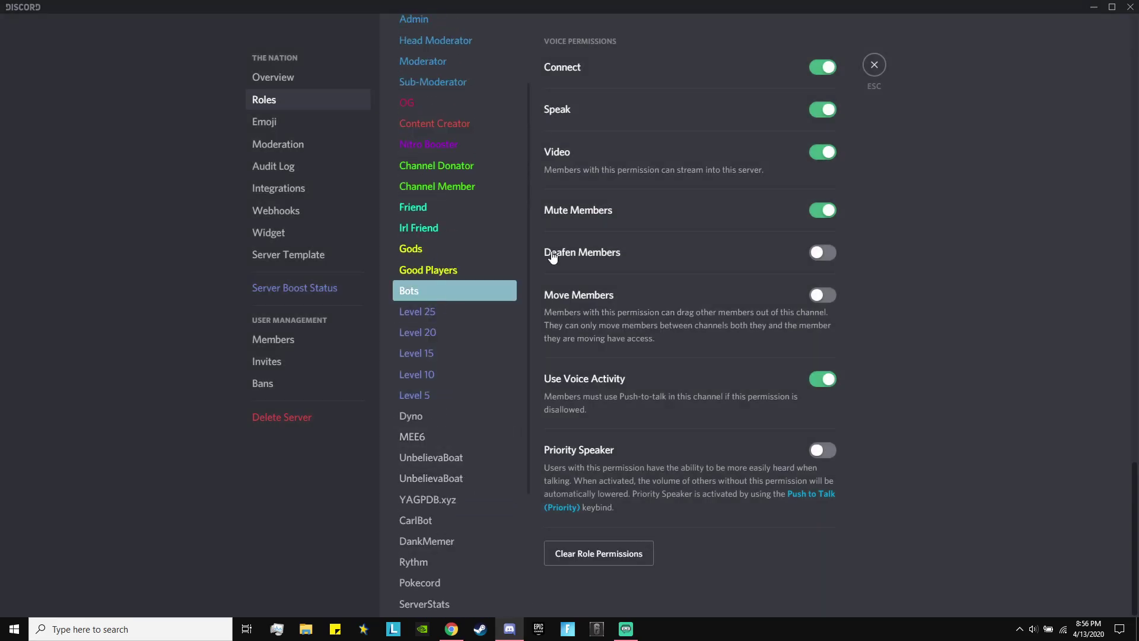
left_click(874, 64)
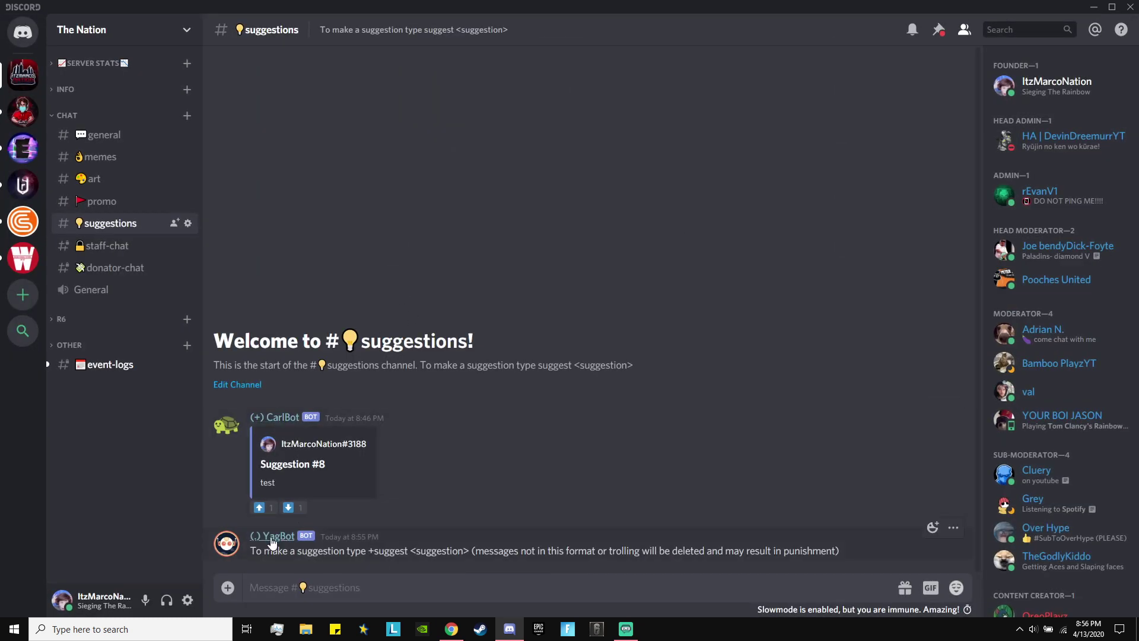
left_click(451, 628)
Load the carl.gg website in a new browser tab
left_click(62, 9)
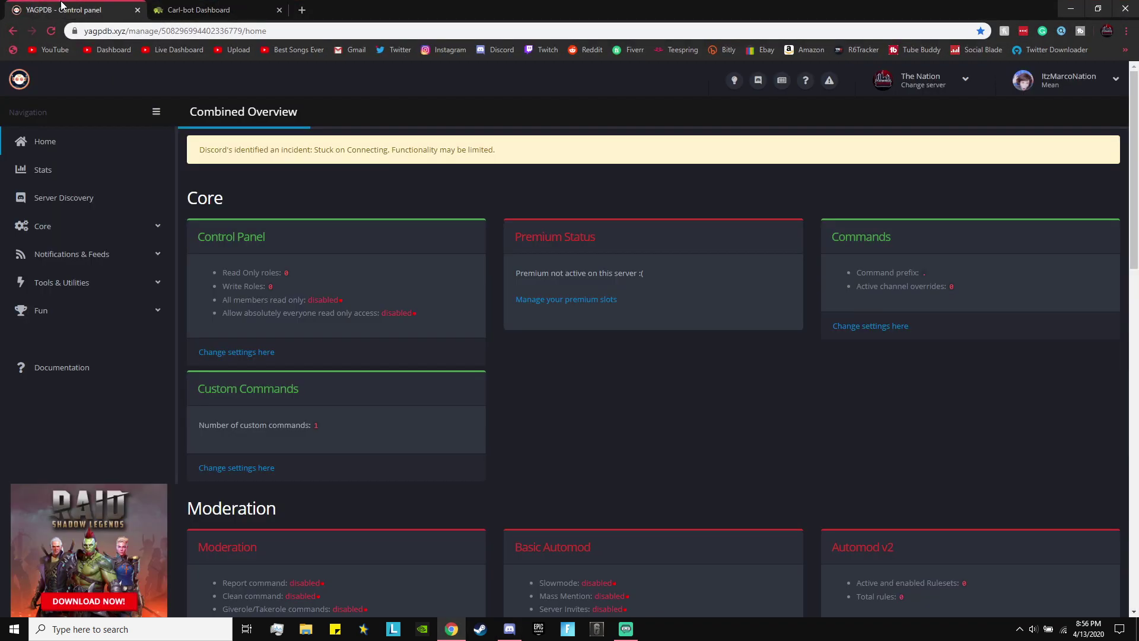
left_click(306, 9)
type("y")
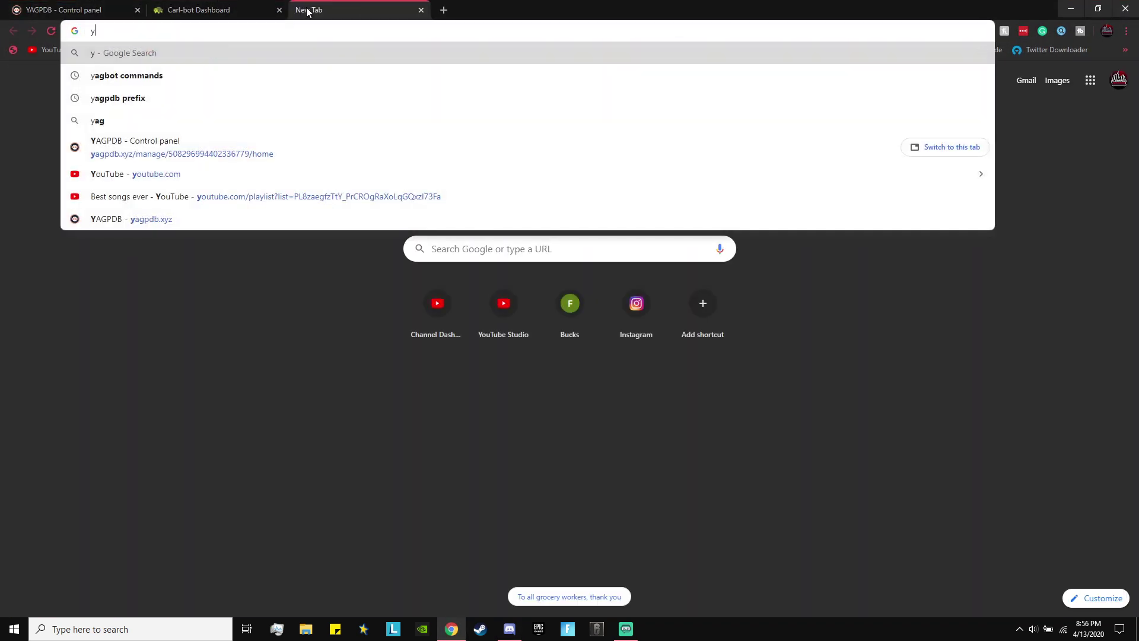
key("BackSpace")
type("carl.gg")
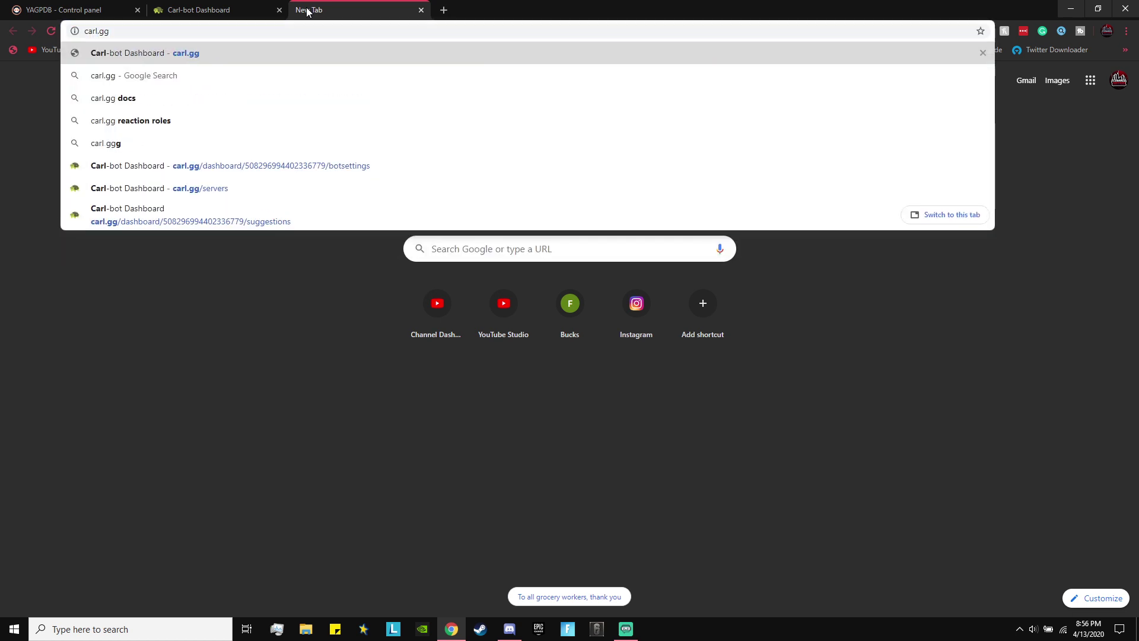
key("Return")
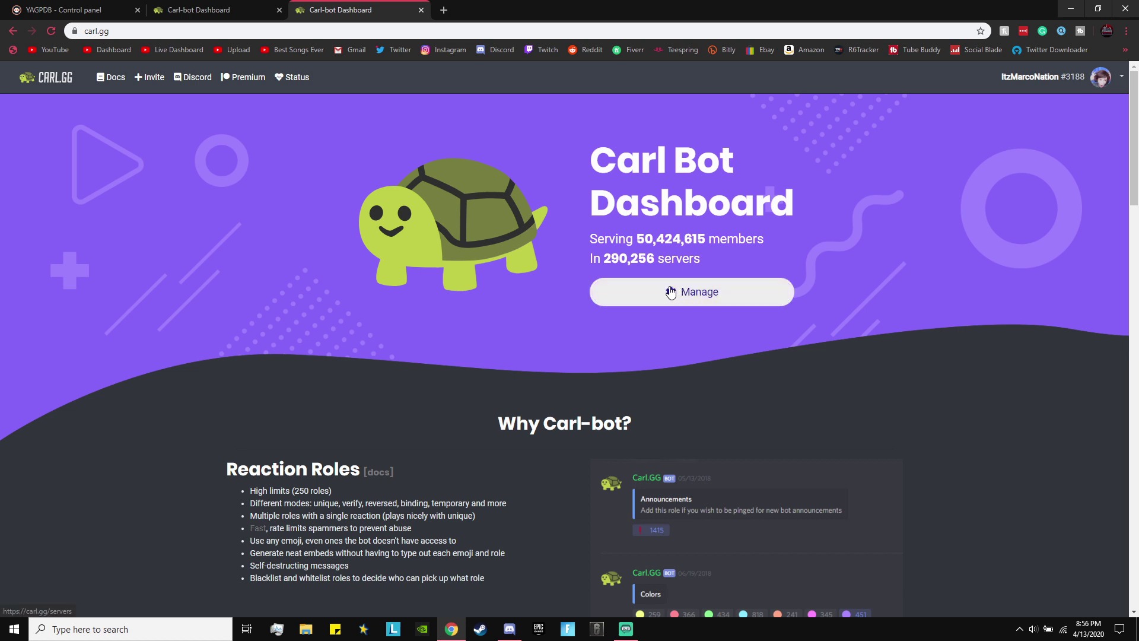
Search for 'yagpdg', open the YAGPDB site, then close that extra tab
left_click(408, 32)
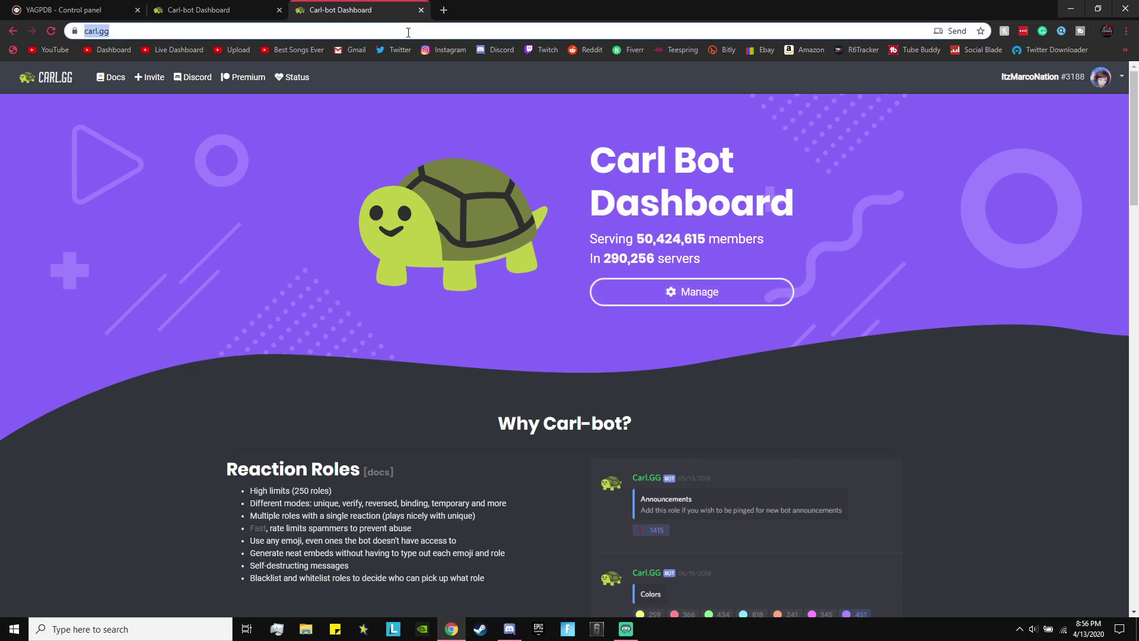
type("yag")
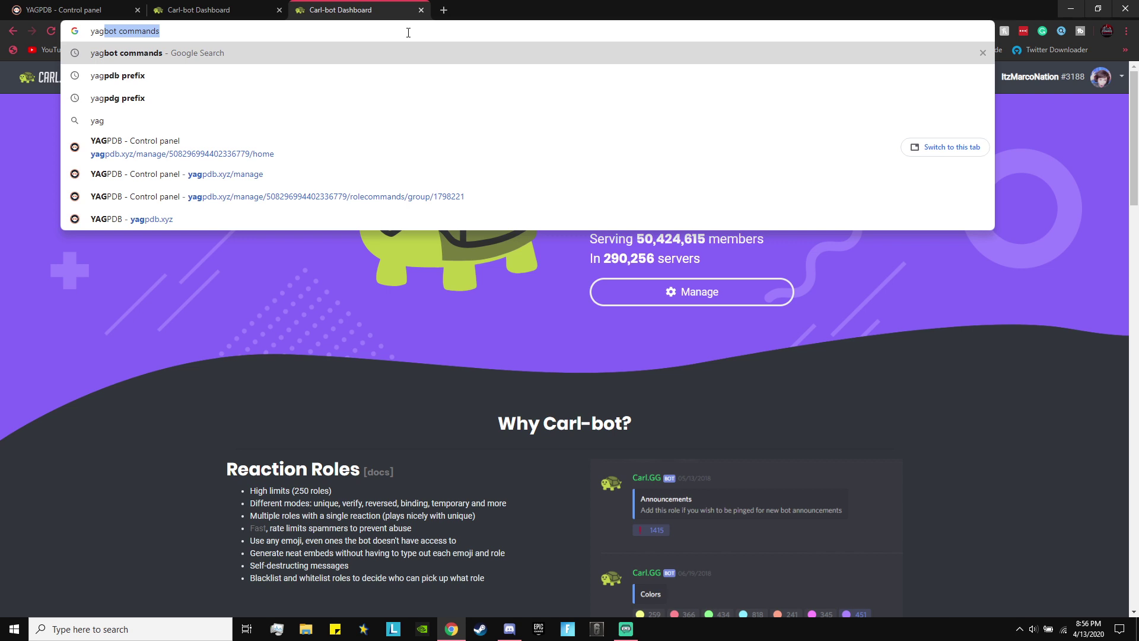
type("pdg")
key("Return")
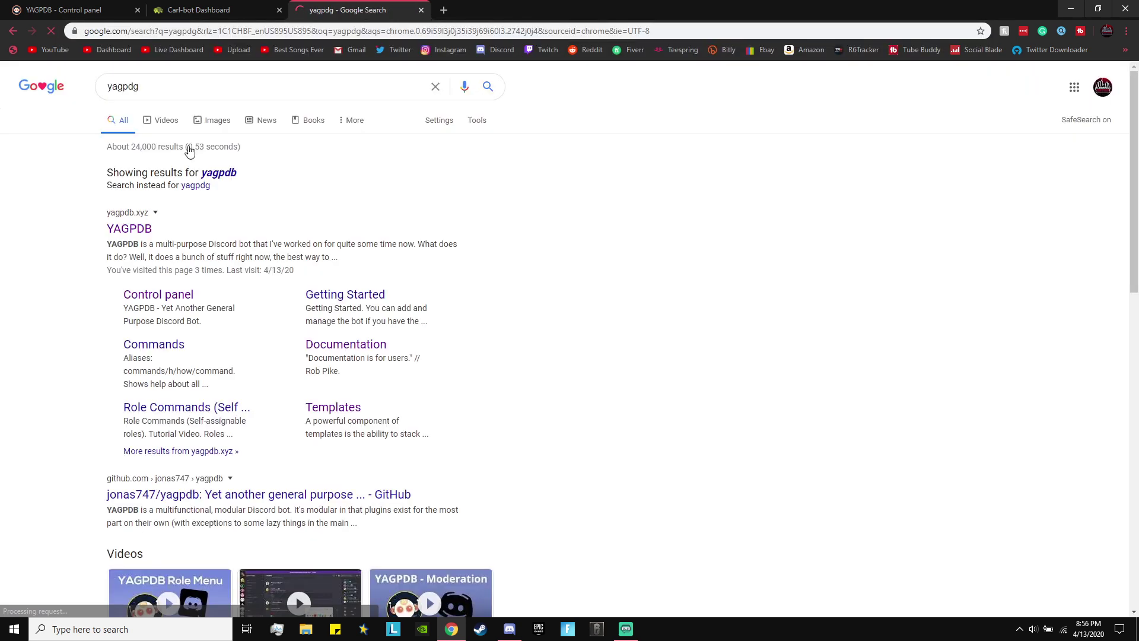
left_click(134, 230)
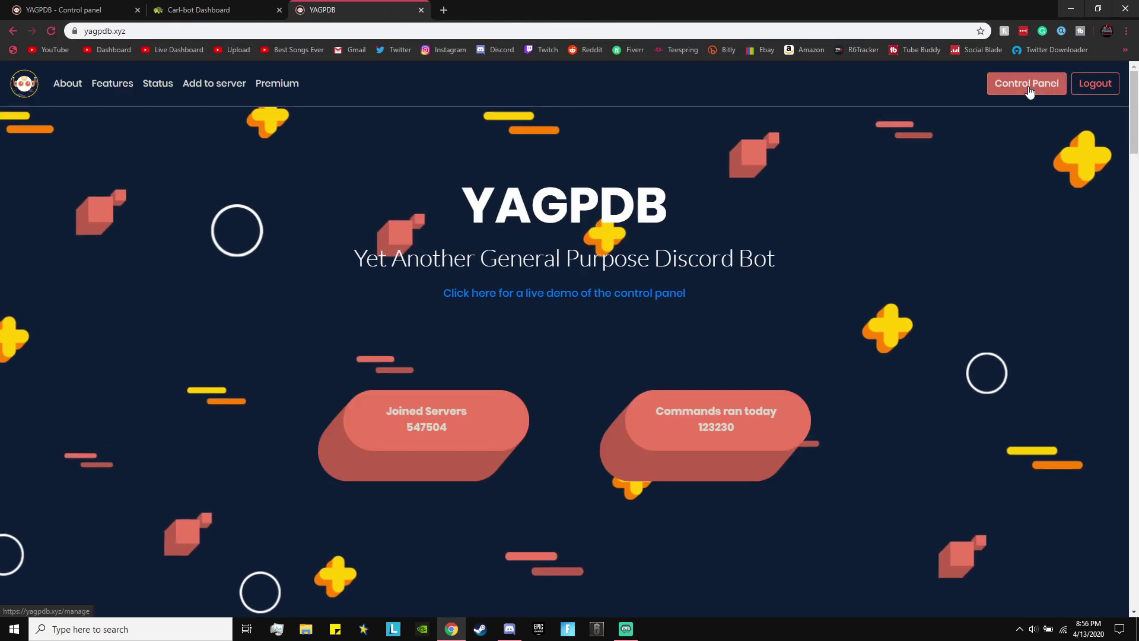
left_click(421, 9)
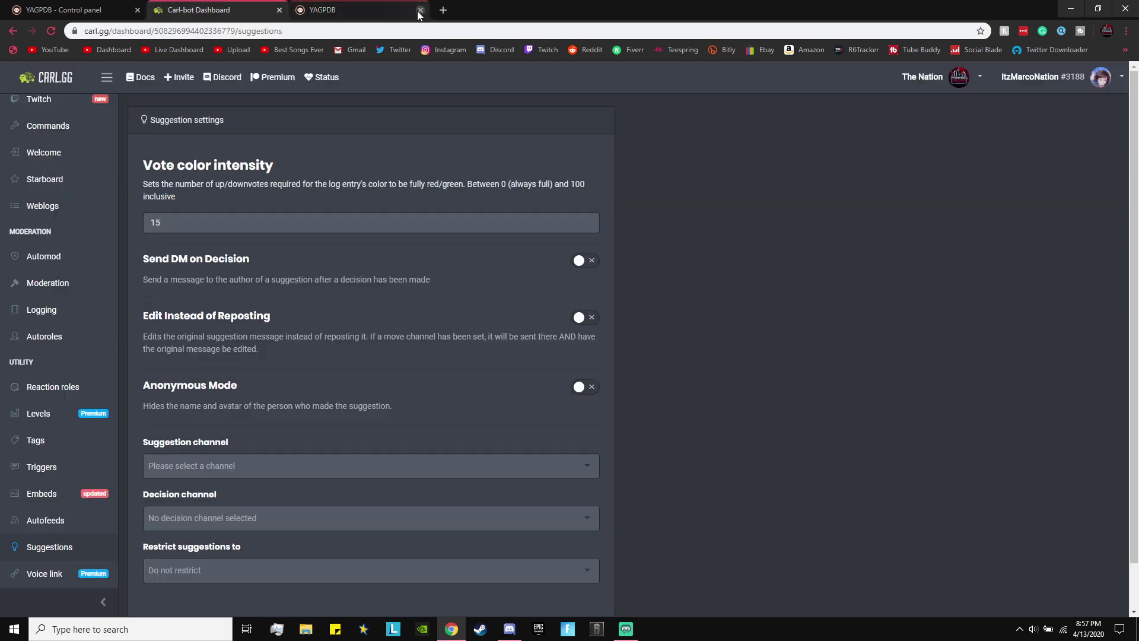
left_click(52, 6)
left_click(510, 629)
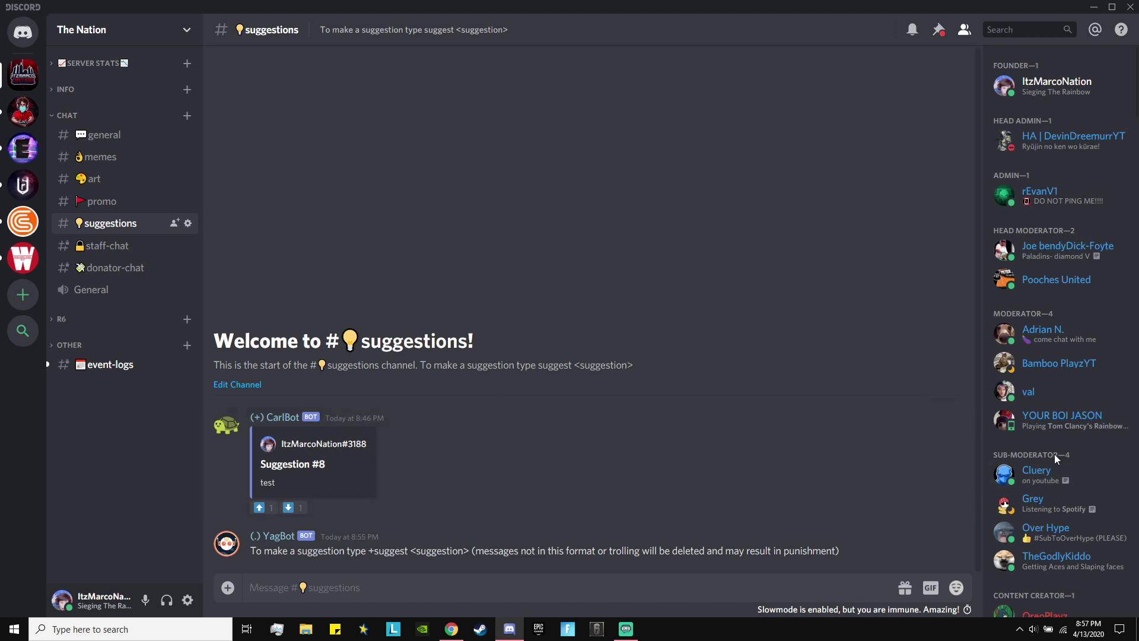
scroll(1061, 460, "down", 4)
scroll(1061, 460, "up", 4)
left_click(140, 31)
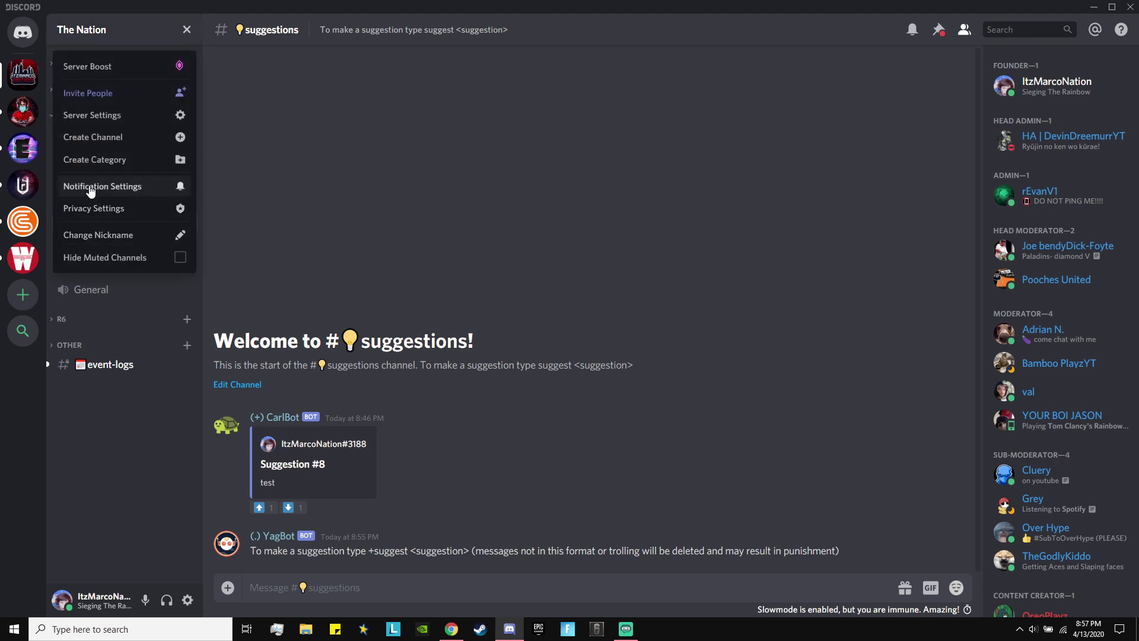
left_click(101, 116)
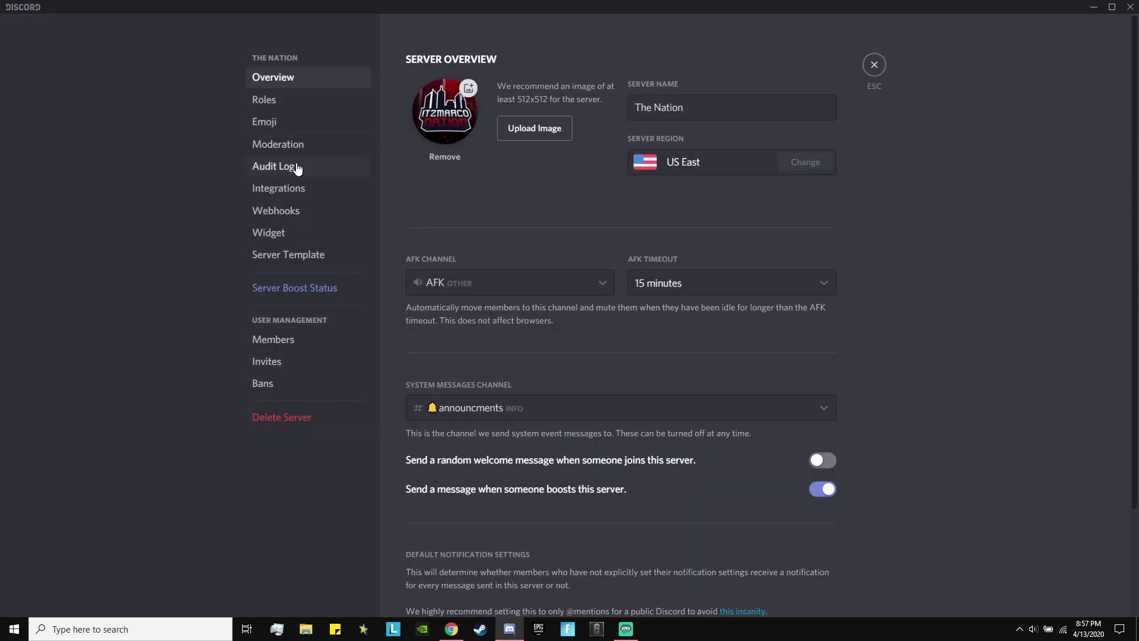
left_click(272, 338)
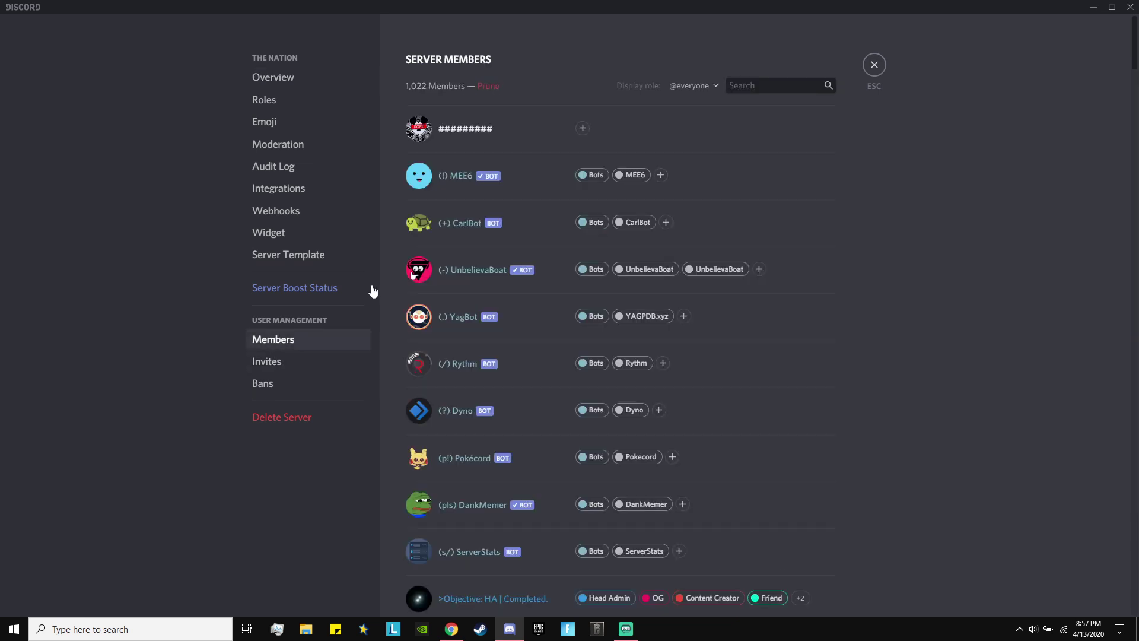
left_click(749, 84)
type("carl")
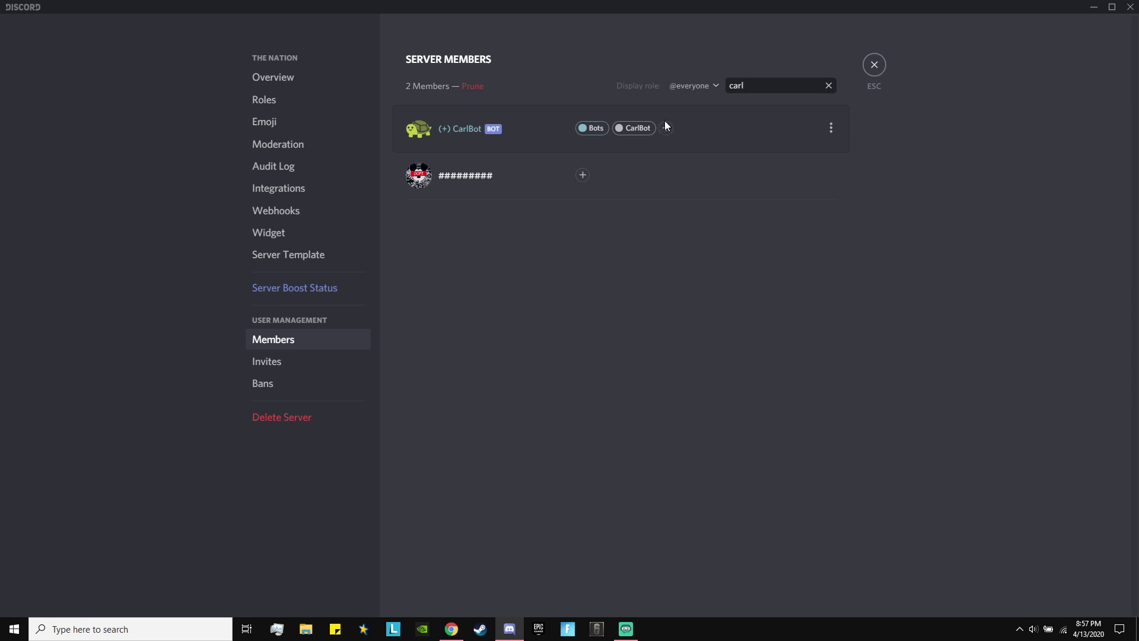
key("BackSpace")
key("BackSpace")
key("BackSpace")
key("BackSpace")
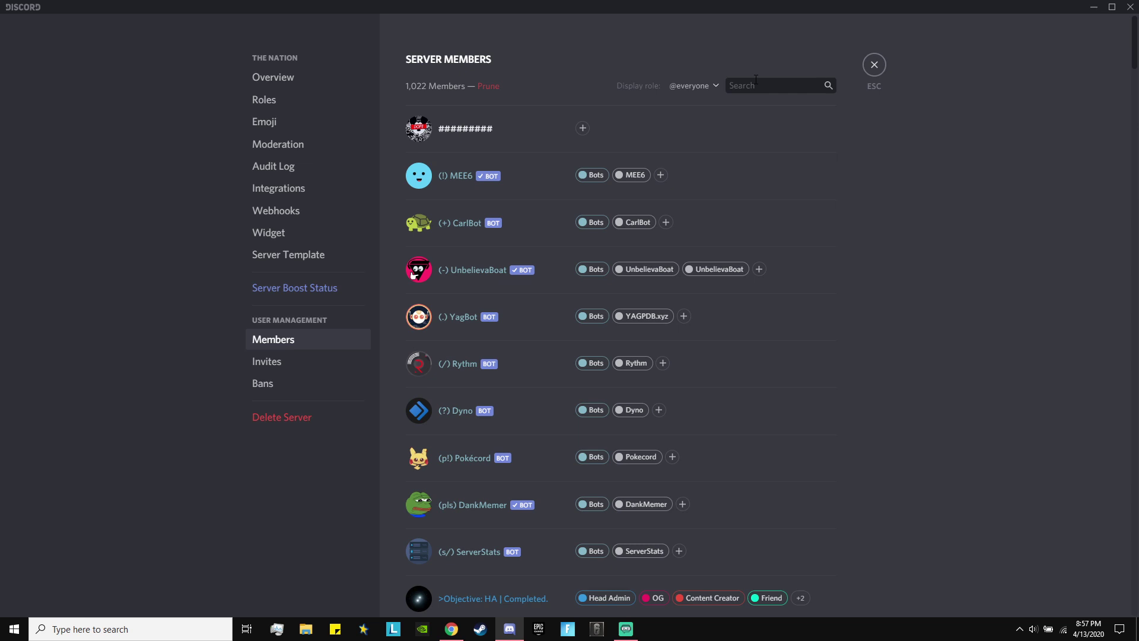
type("yag")
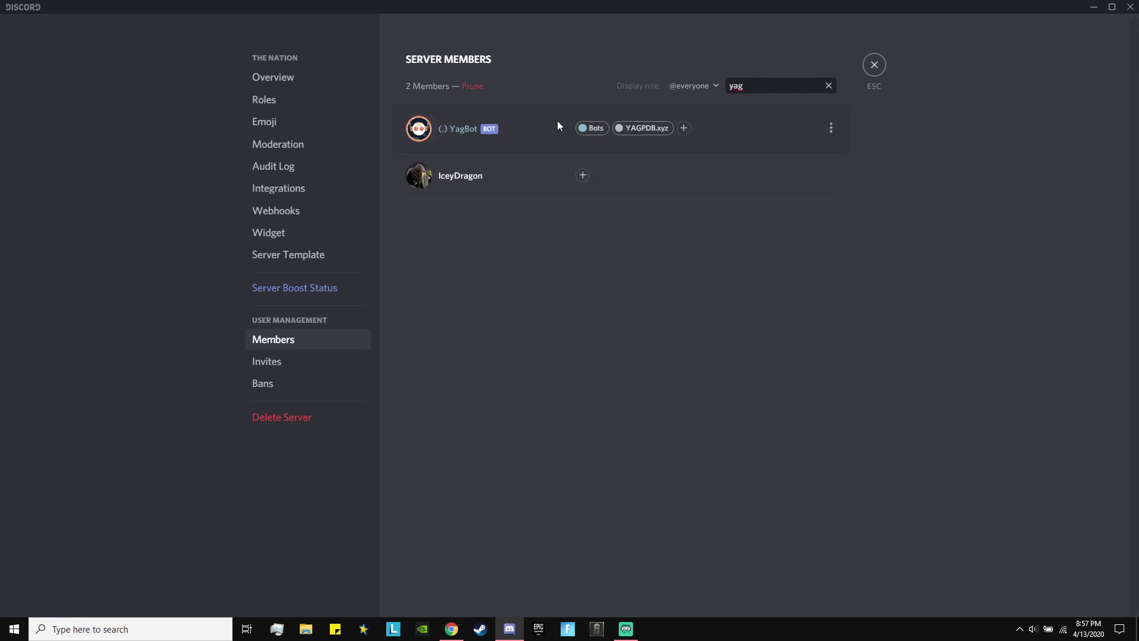
left_click(829, 86)
left_click(875, 65)
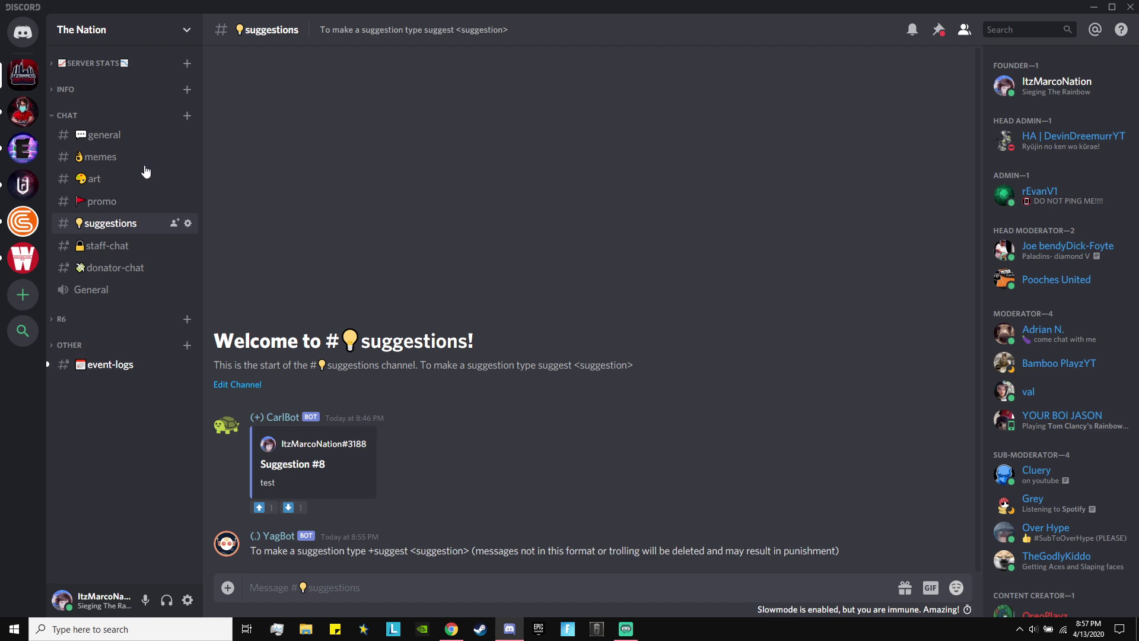
Create a new 'suggestions' text channel in the SERVER STATS category
left_click(188, 64)
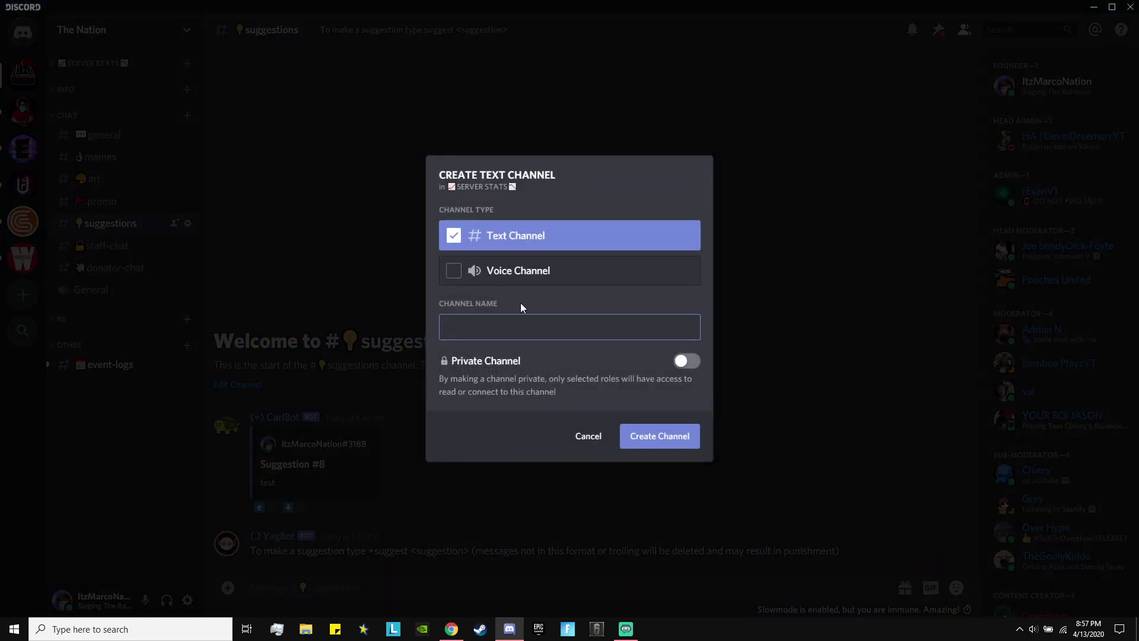
type("suggestions")
left_click(658, 435)
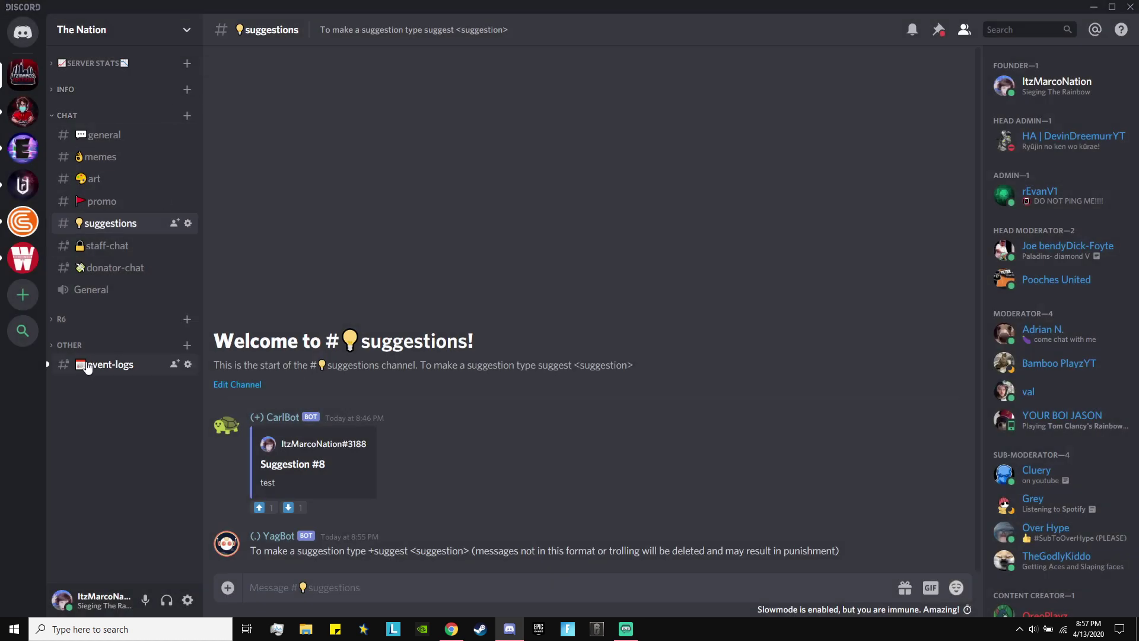
left_click(188, 224)
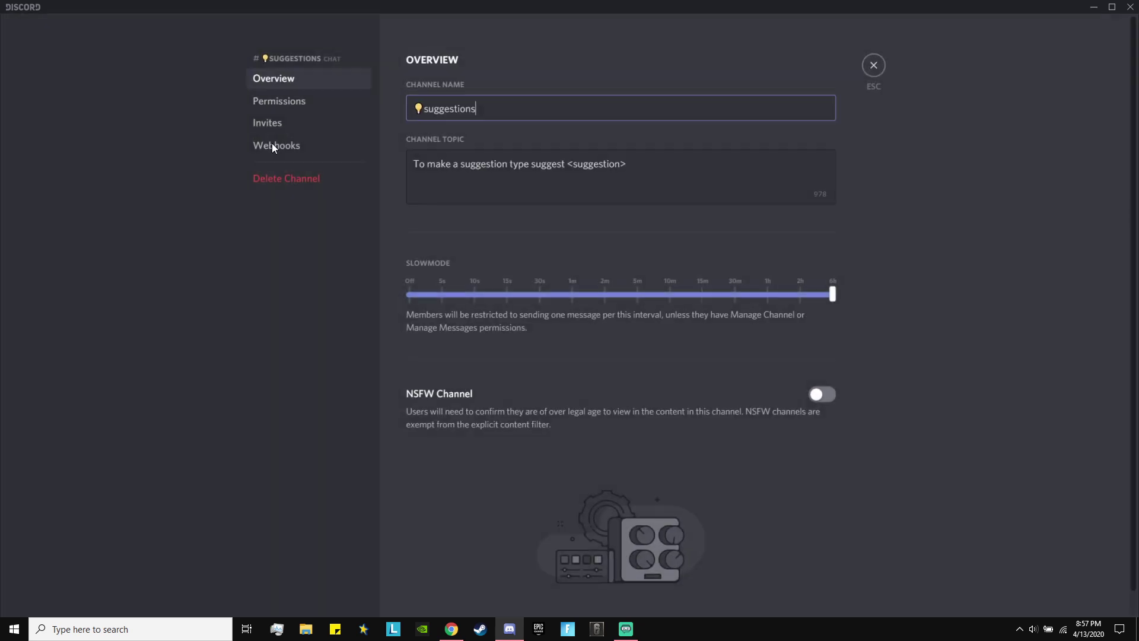
left_click(295, 100)
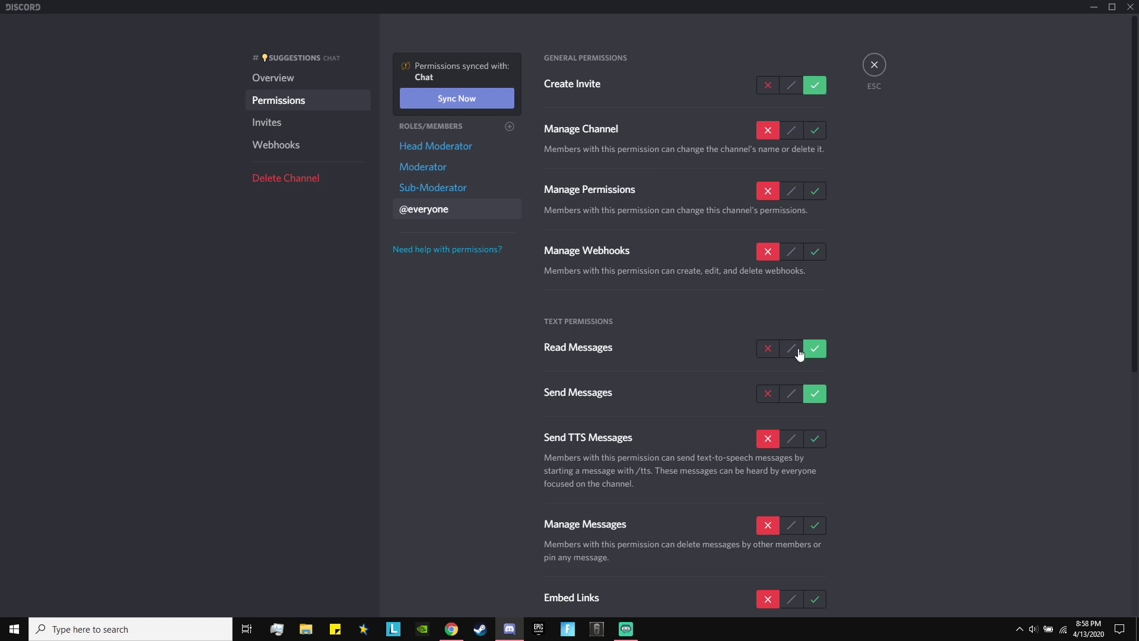
scroll(816, 392, "down", 5)
scroll(817, 395, "down", 2)
scroll(817, 389, "up", 7)
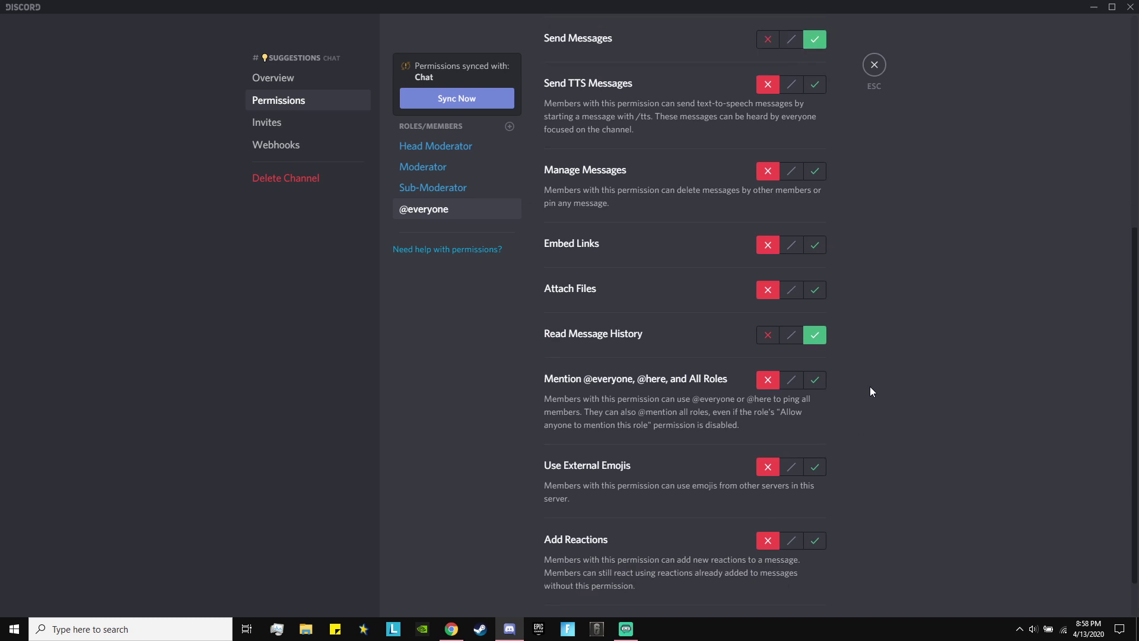
scroll(819, 395, "down", 7)
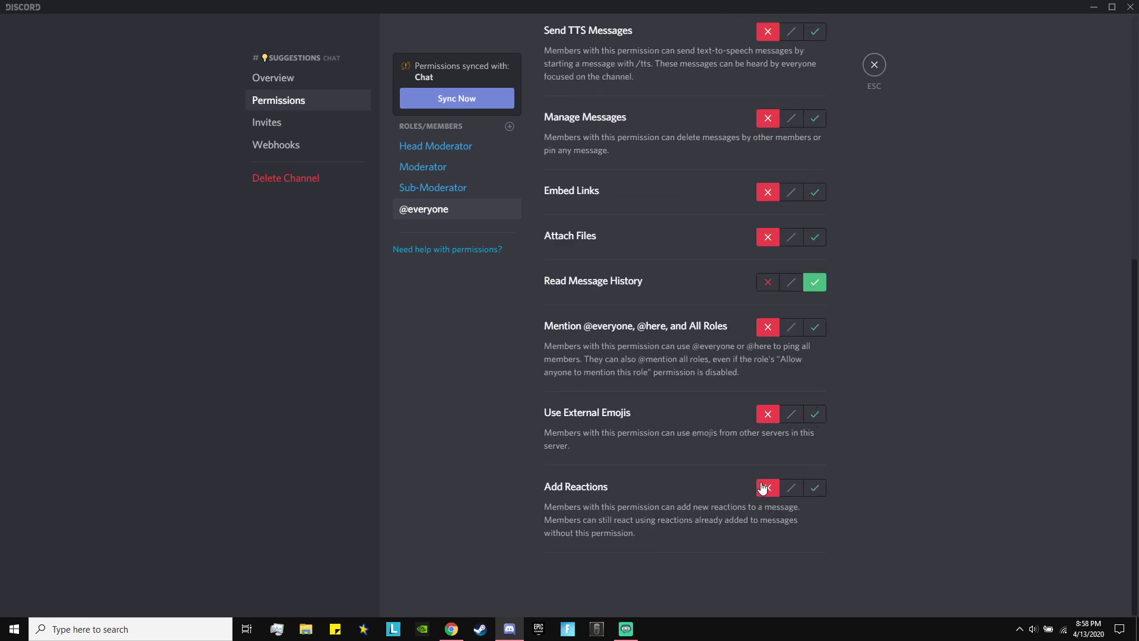
scroll(775, 425, "up", 7)
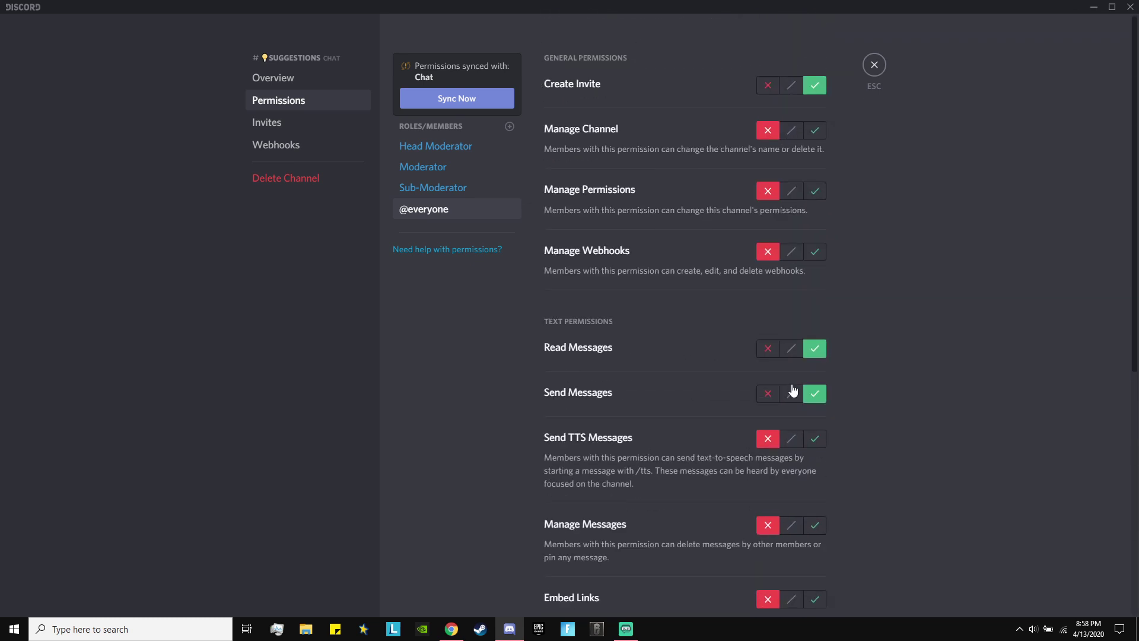
scroll(818, 391, "down", 5)
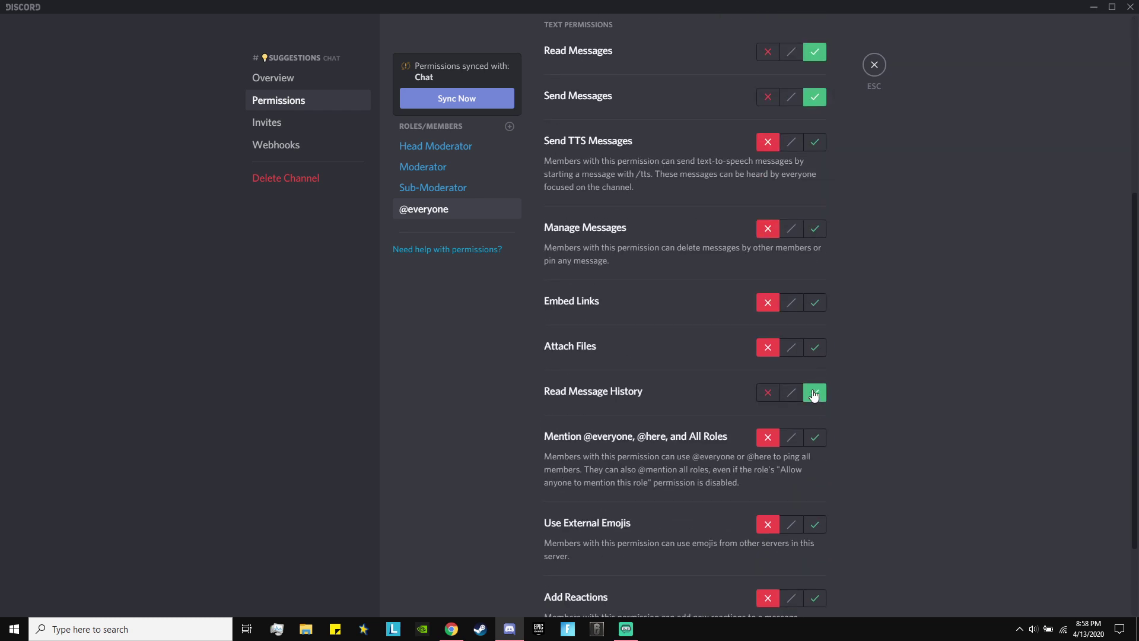
scroll(818, 391, "up", 5)
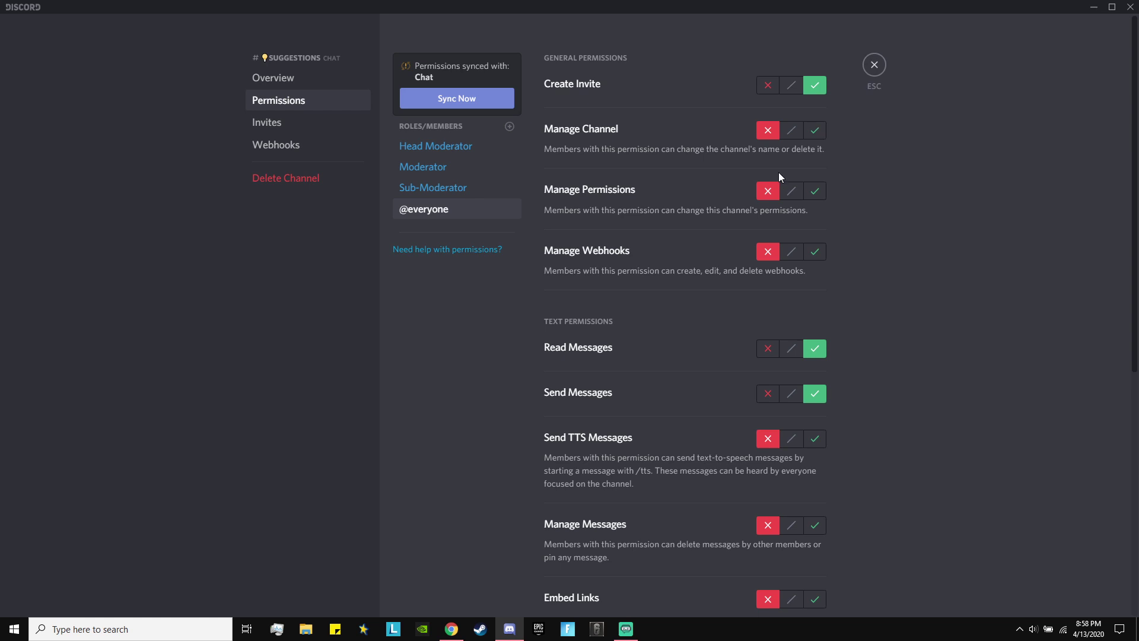
scroll(789, 475, "down", 7)
Move the new suggestions channel to the top of the list, above SERVER STATS, and open it
left_click(874, 67)
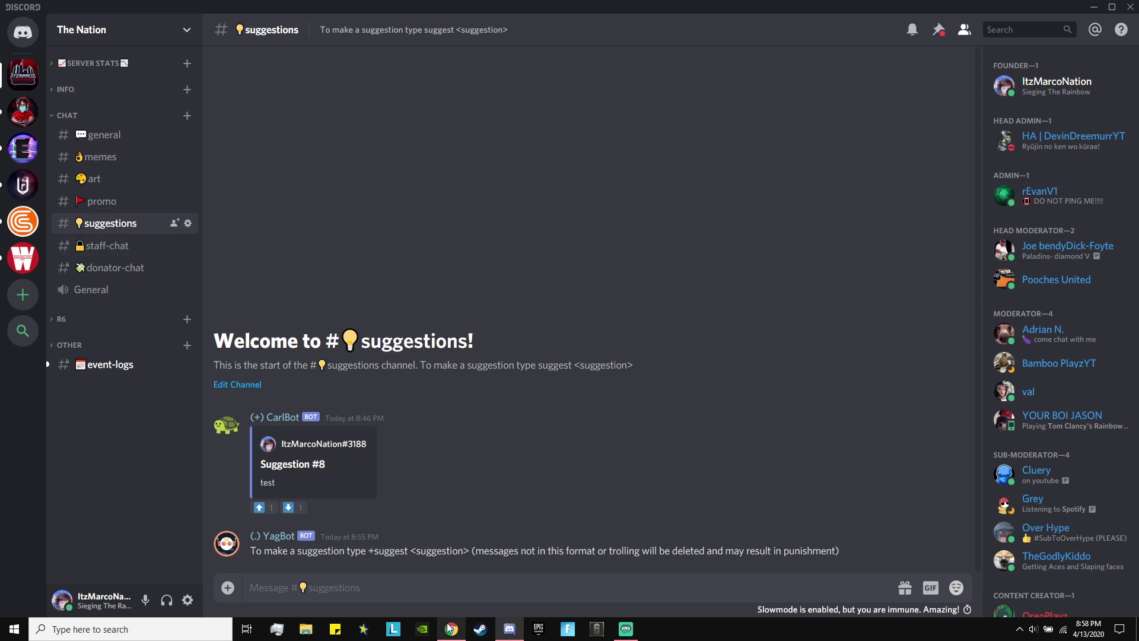
left_click(67, 115)
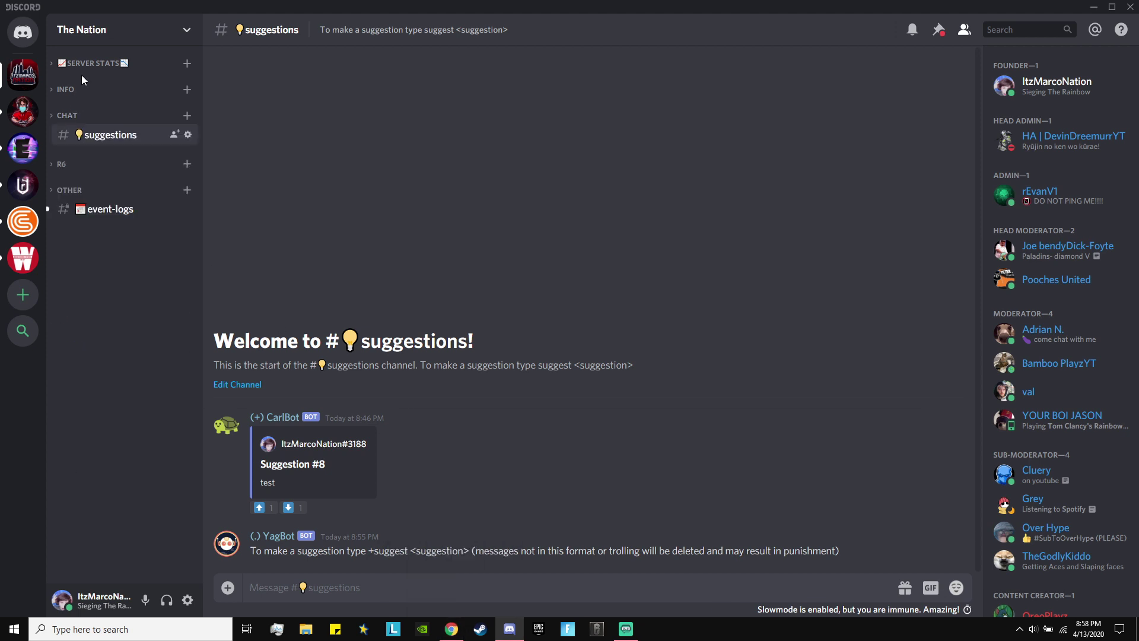
left_click(85, 64)
left_click_drag(95, 83, 84, 62)
left_click(85, 65)
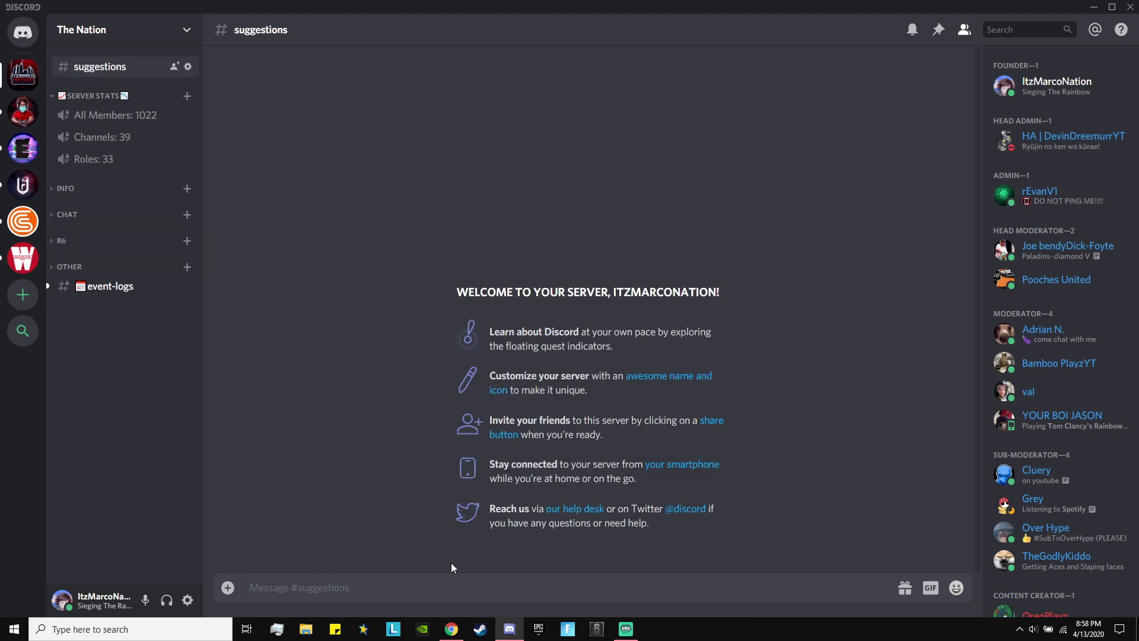
left_click(451, 629)
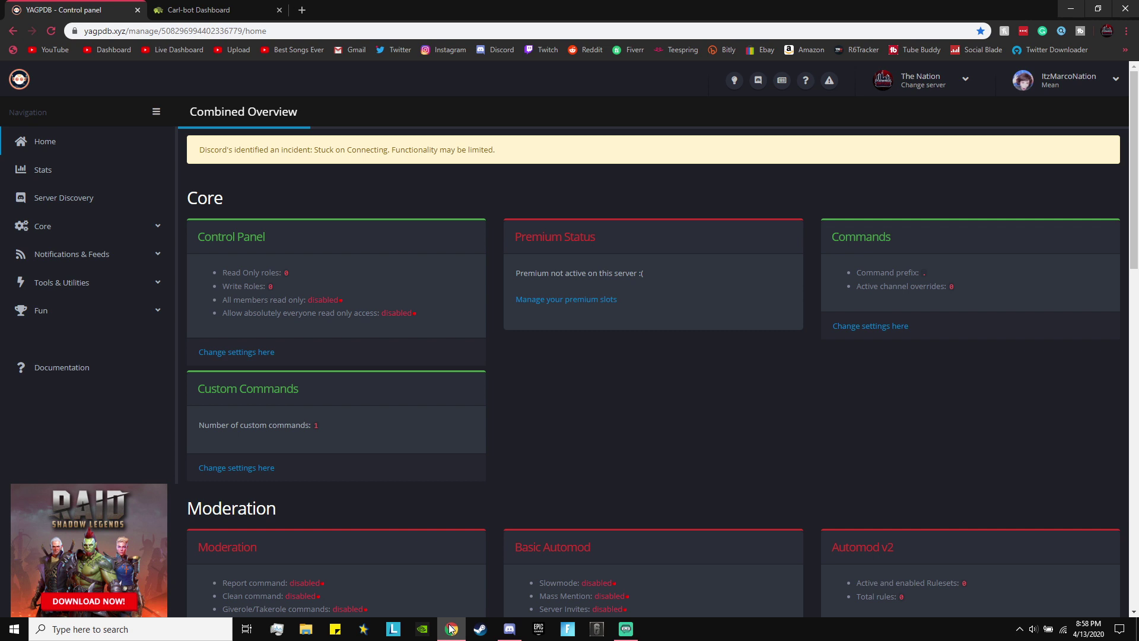
left_click(219, 9)
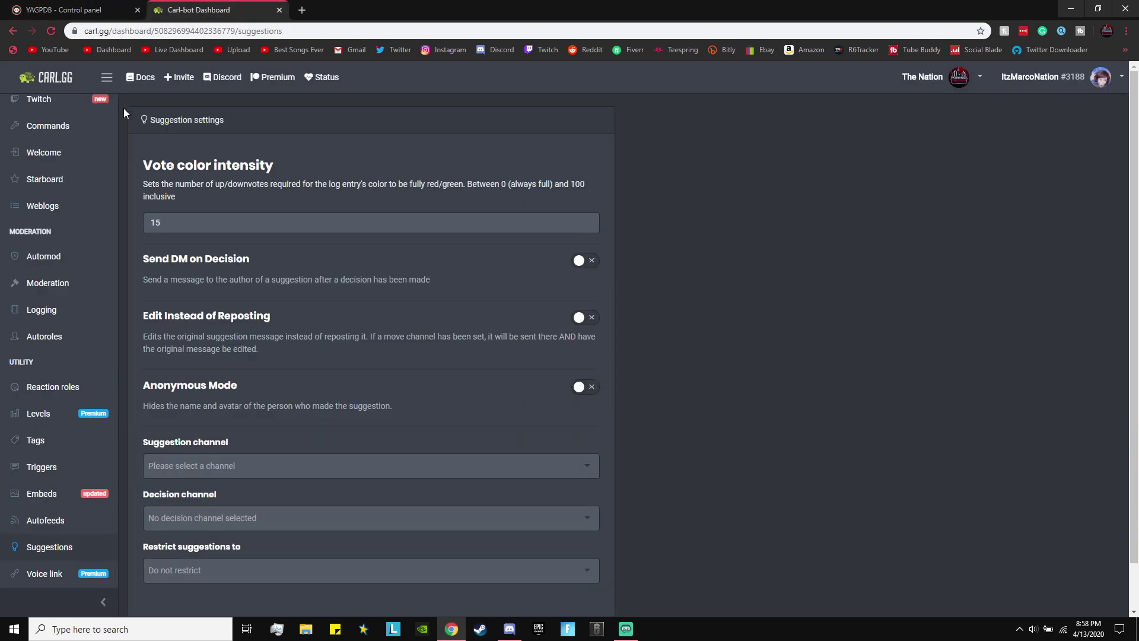
scroll(59, 178, "up", 2)
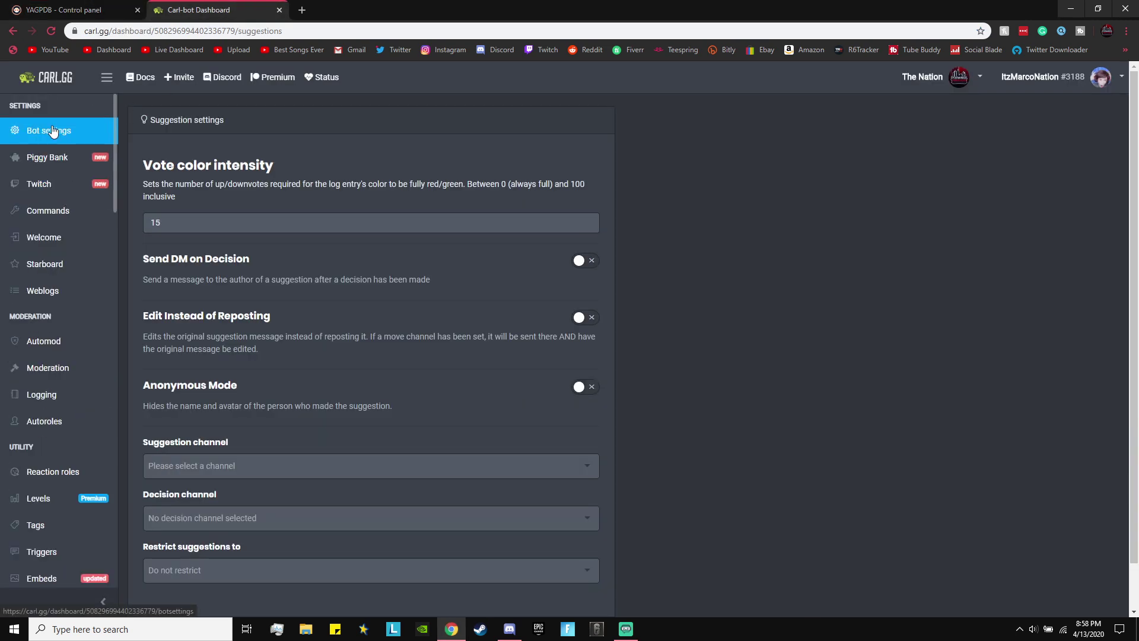
scroll(51, 415, "down", 2)
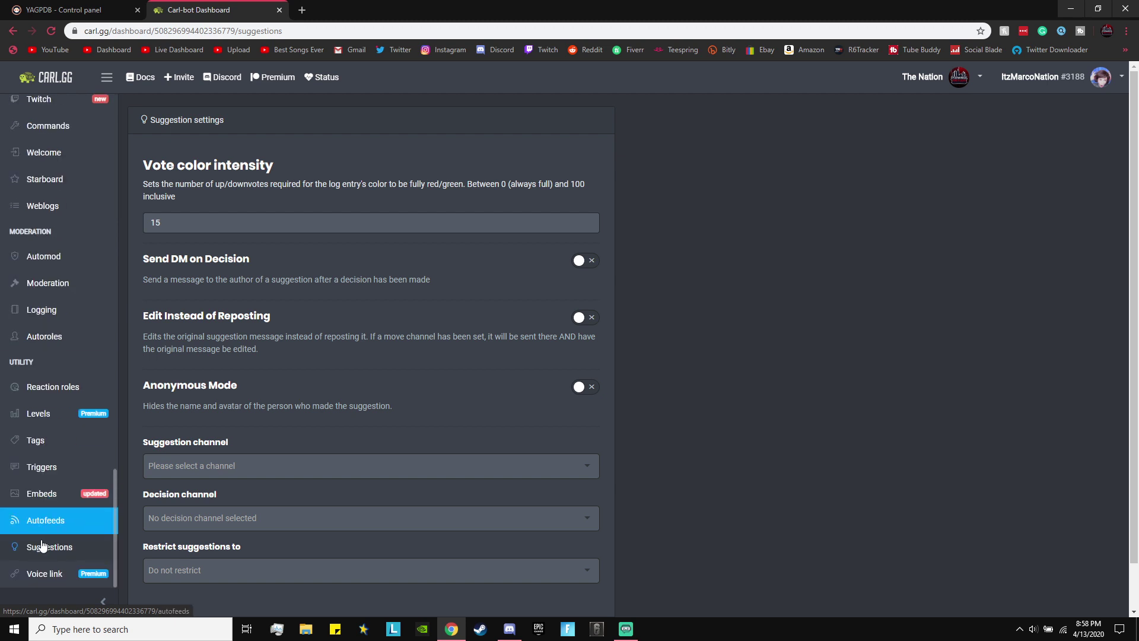
left_click_drag(255, 10, 109, 18)
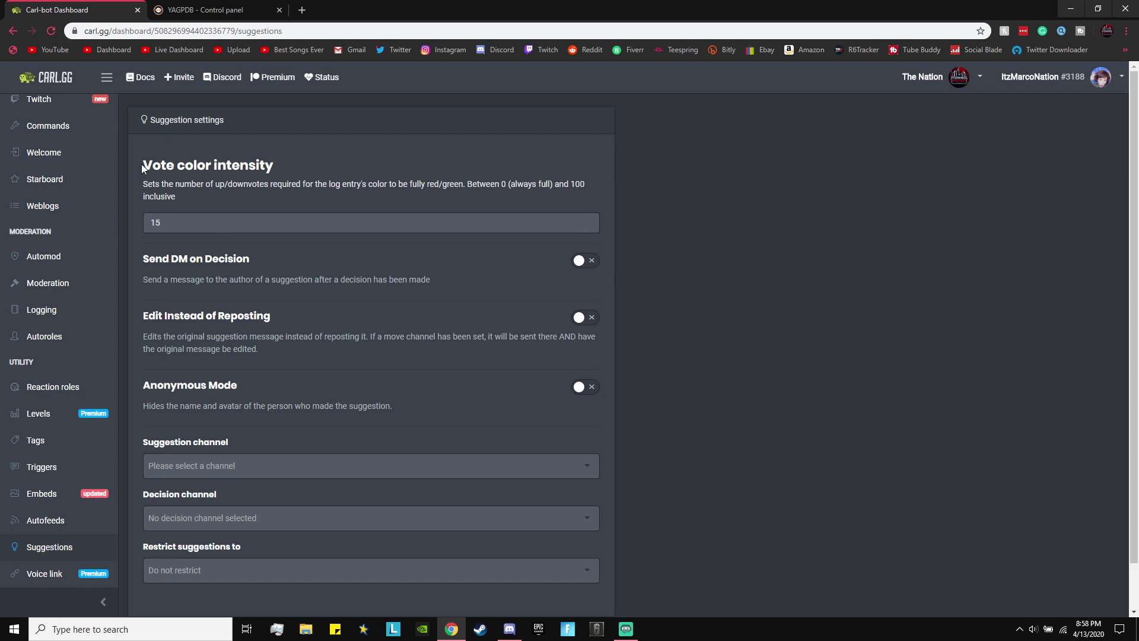
left_click_drag(141, 164, 185, 165)
left_click(319, 158)
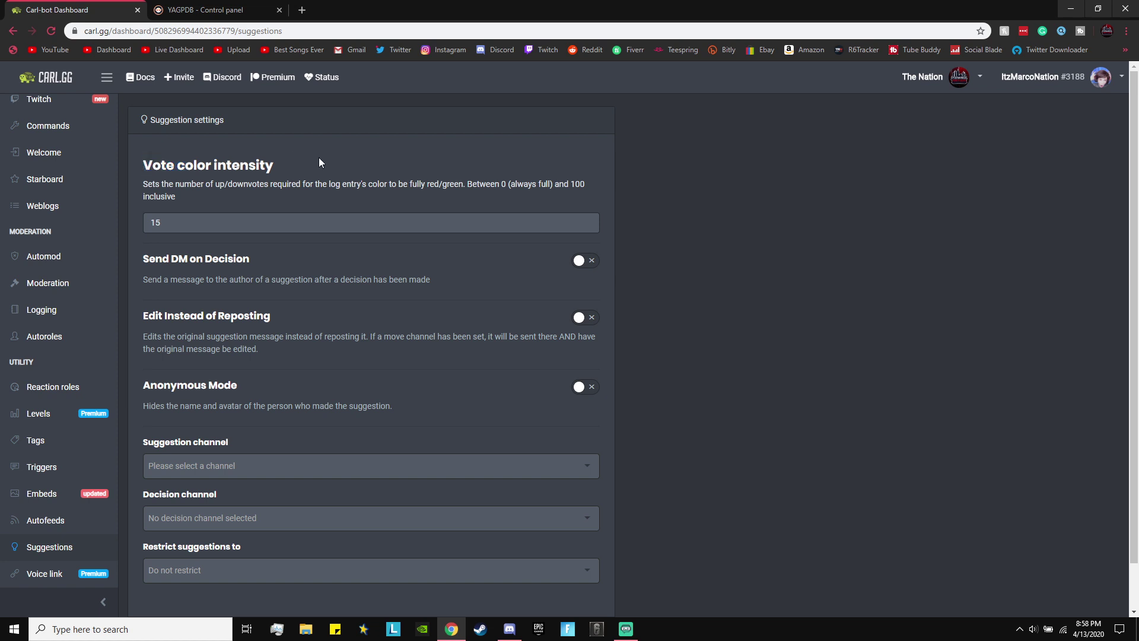
left_click(160, 226)
left_click(730, 183)
double_click(153, 222)
left_click(225, 200)
left_click(217, 223)
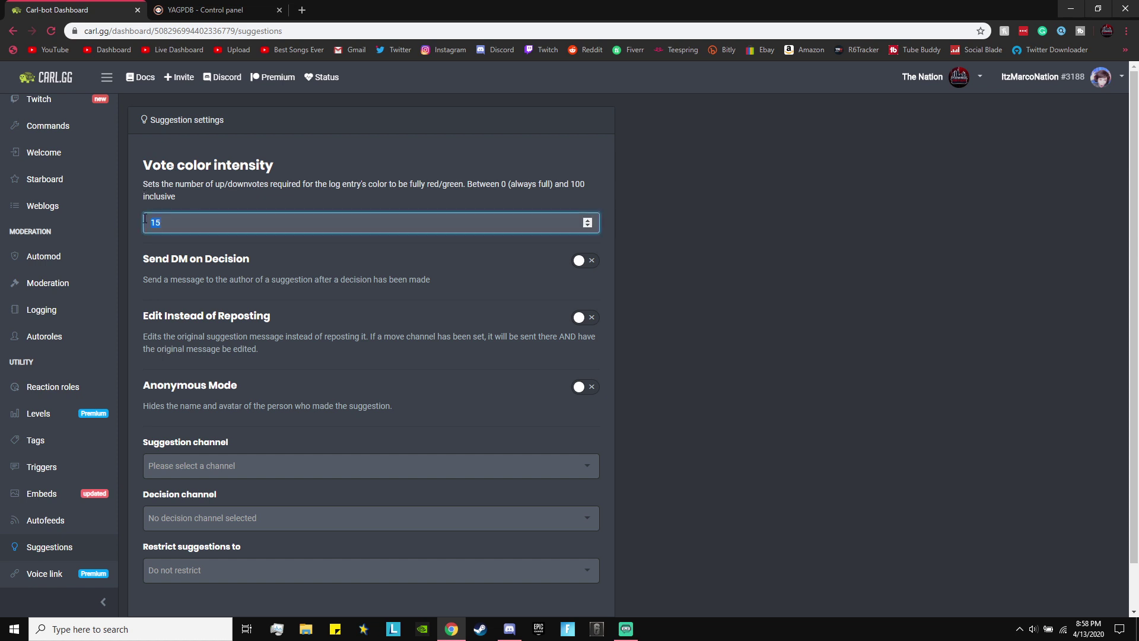
left_click(510, 629)
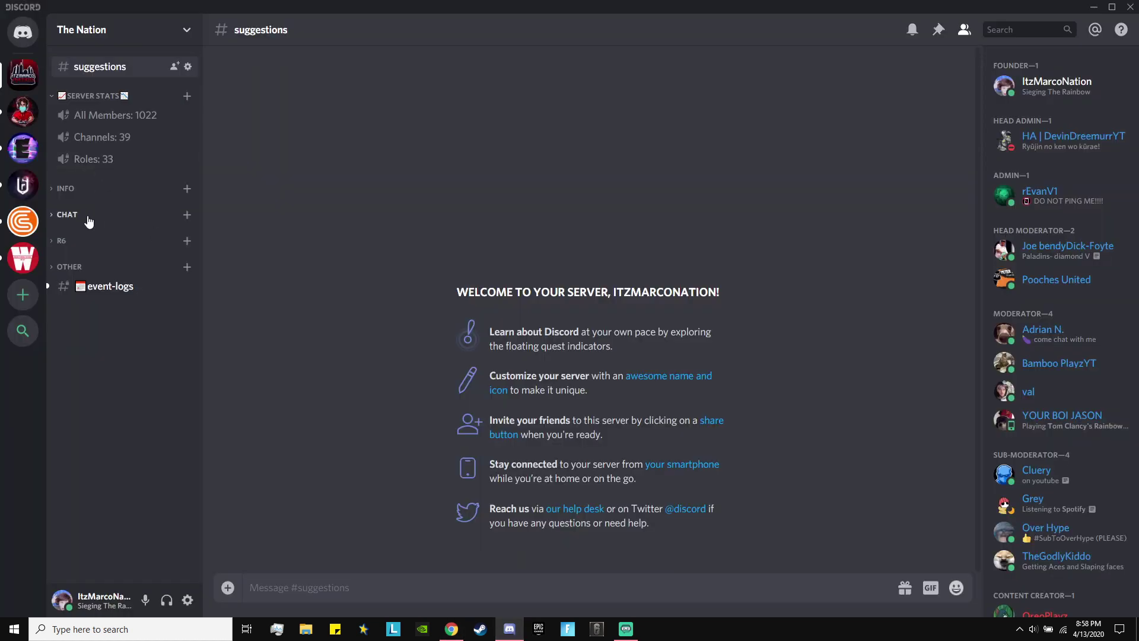
left_click(83, 217)
left_click(93, 469)
left_click(111, 322)
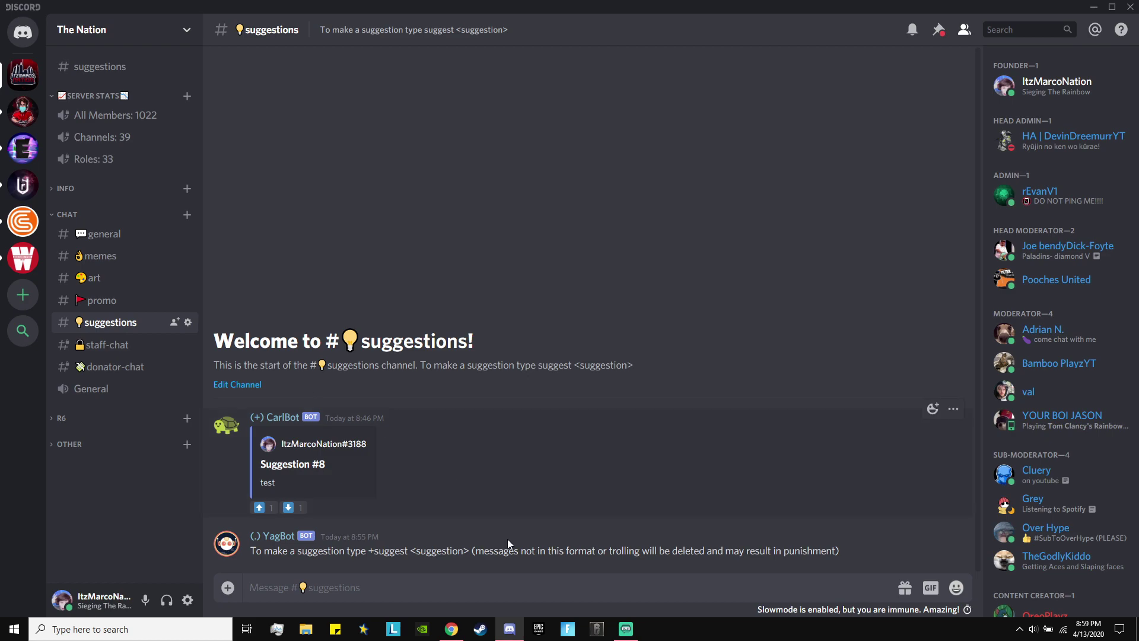
left_click(451, 629)
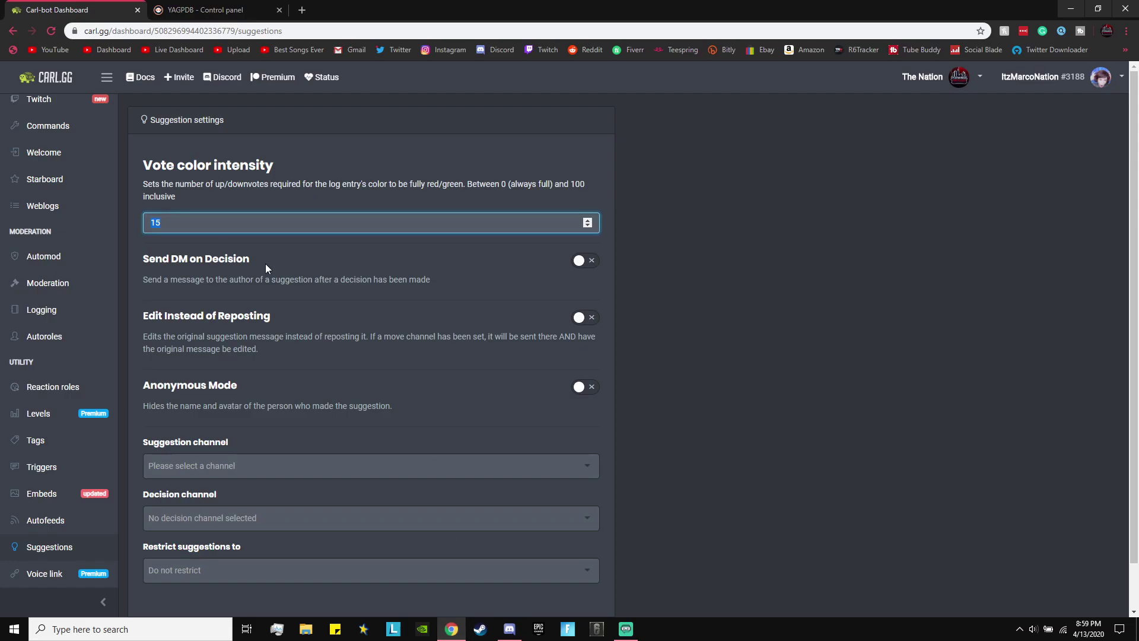
left_click(221, 225)
left_click(257, 221)
left_click(341, 240)
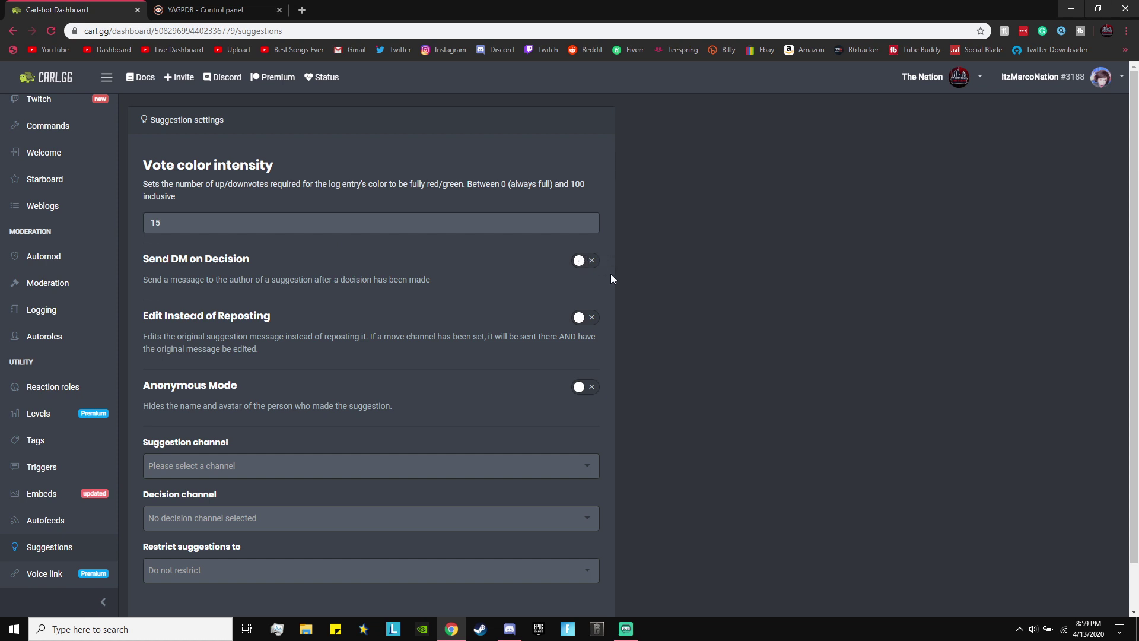
scroll(351, 415, "down", 1)
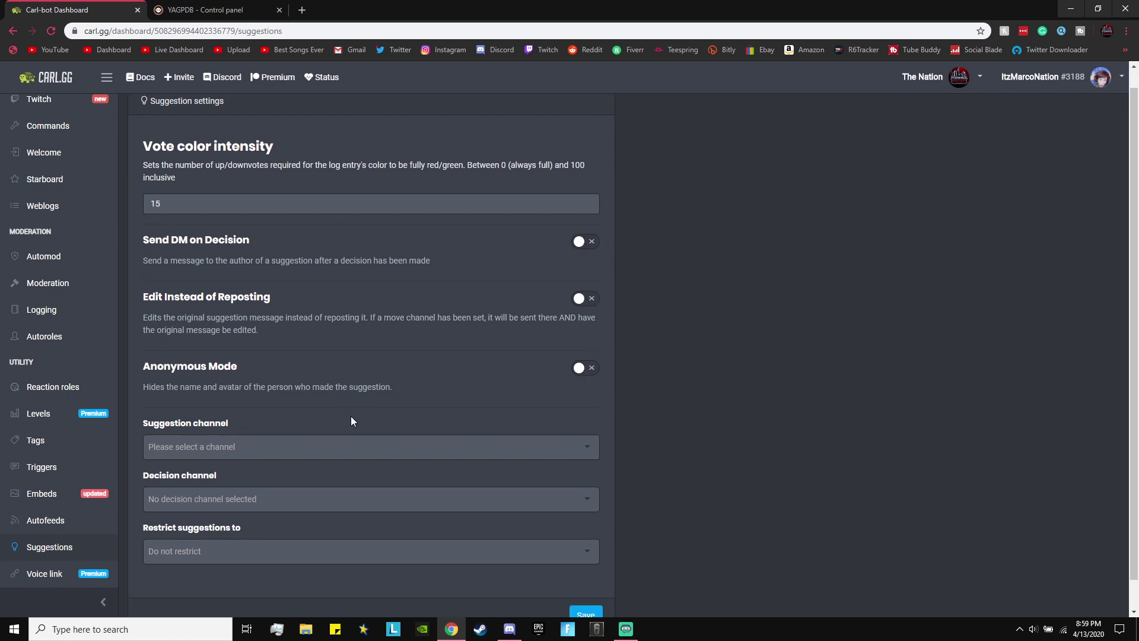
Set both the Suggestion channel and Restrict suggestions to fields to suggestions
left_click(239, 417)
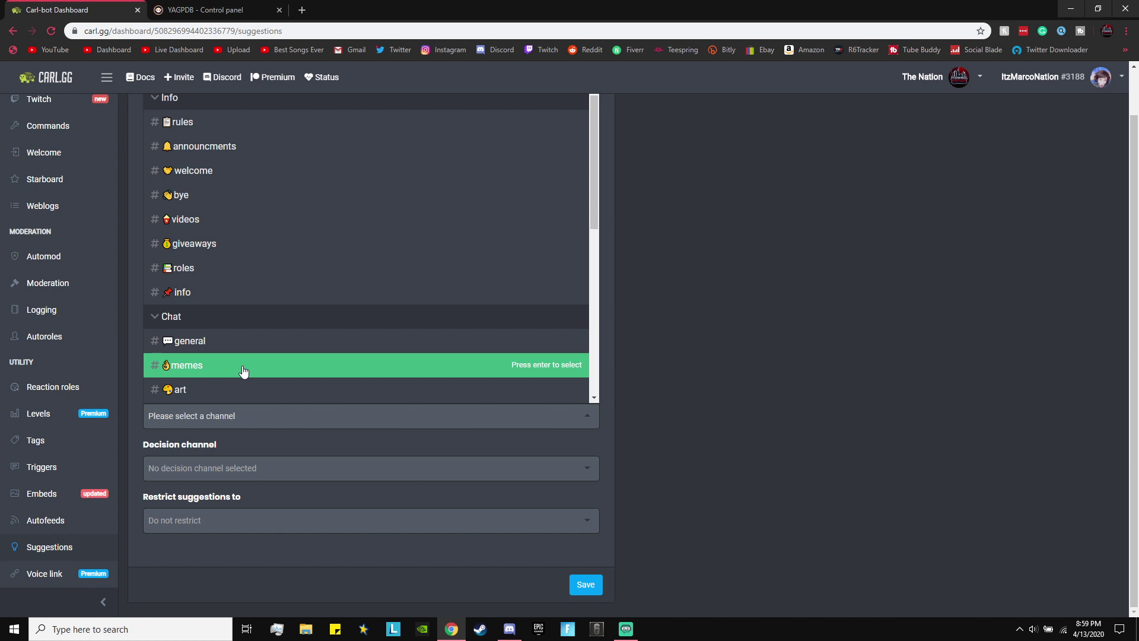
scroll(236, 310, "down", 1)
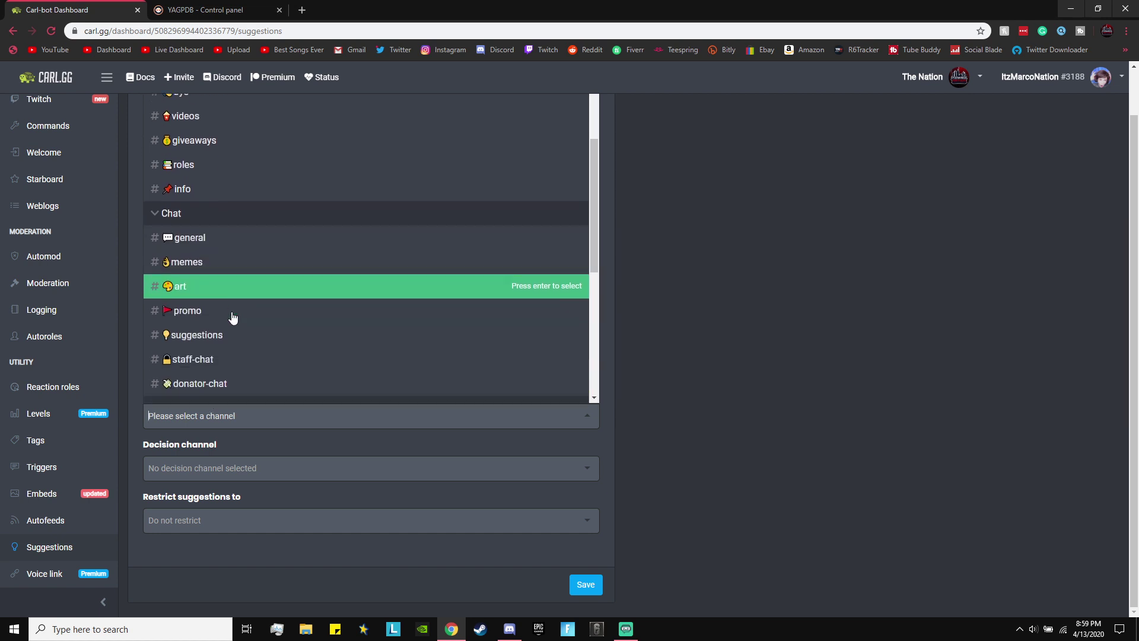
scroll(445, 278, "up", 1)
scroll(429, 251, "down", 5)
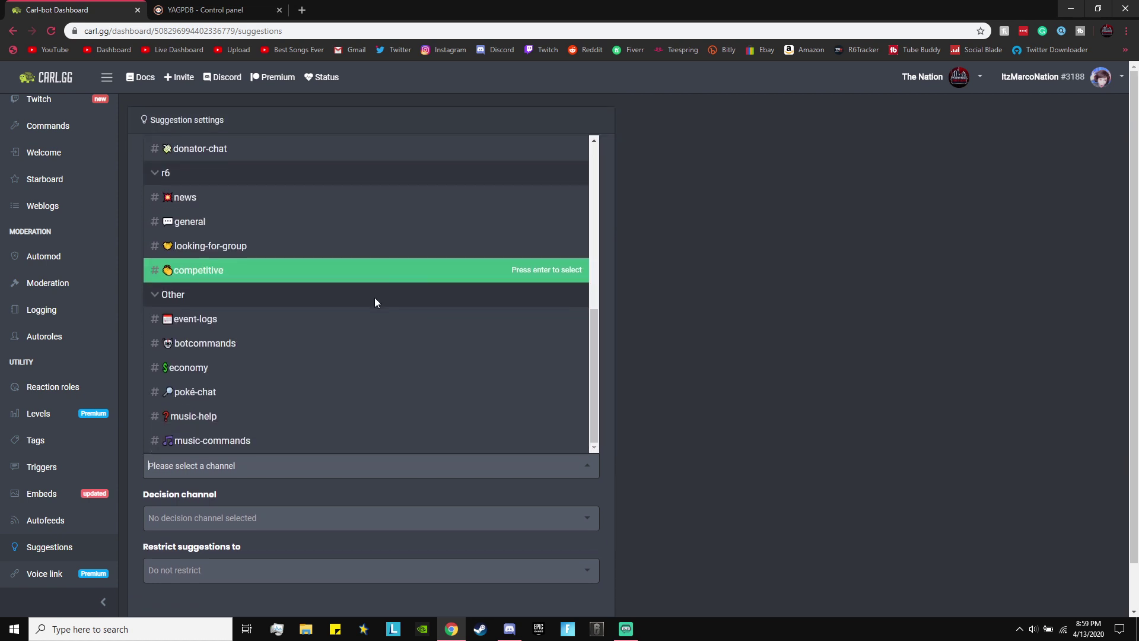
scroll(300, 344, "up", 5)
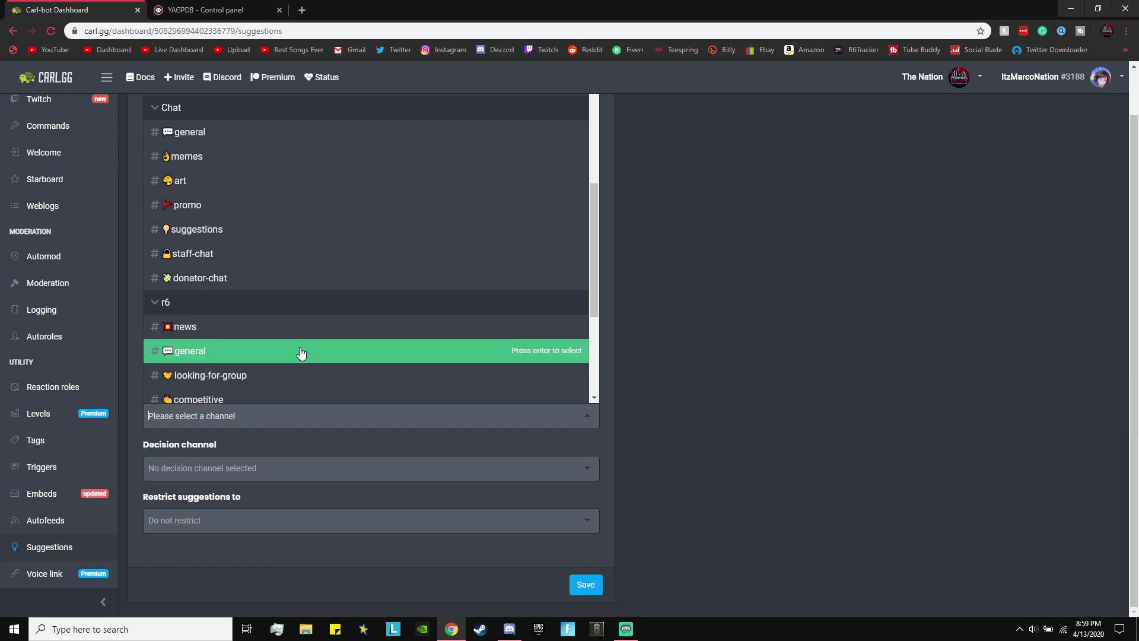
left_click(301, 349)
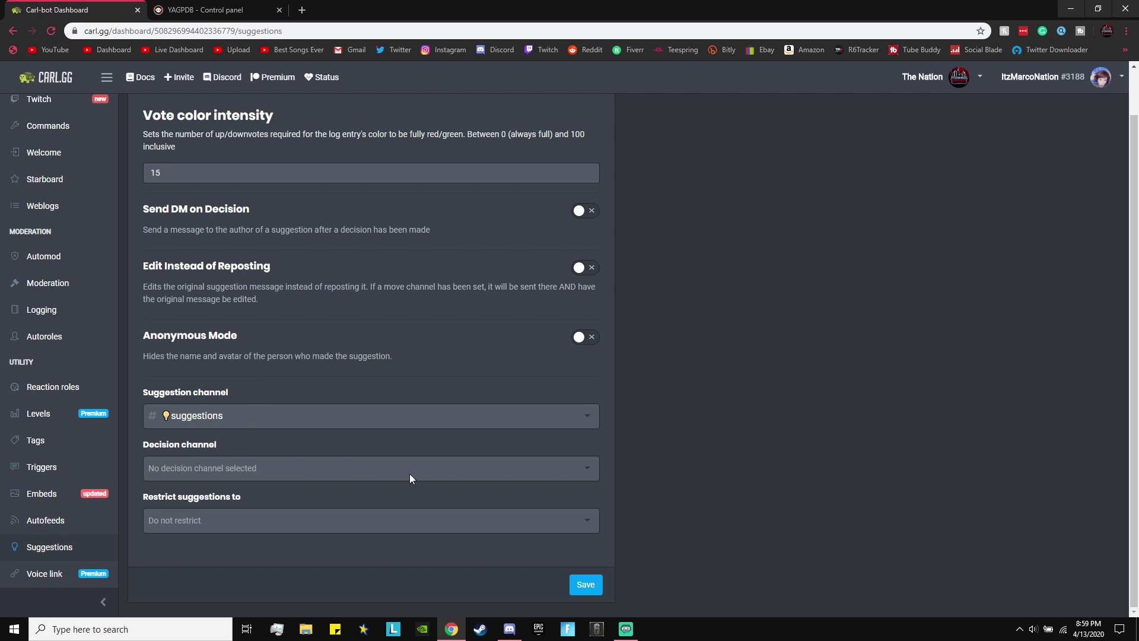
left_click(589, 521)
left_click(188, 505)
scroll(765, 431, "up", 1)
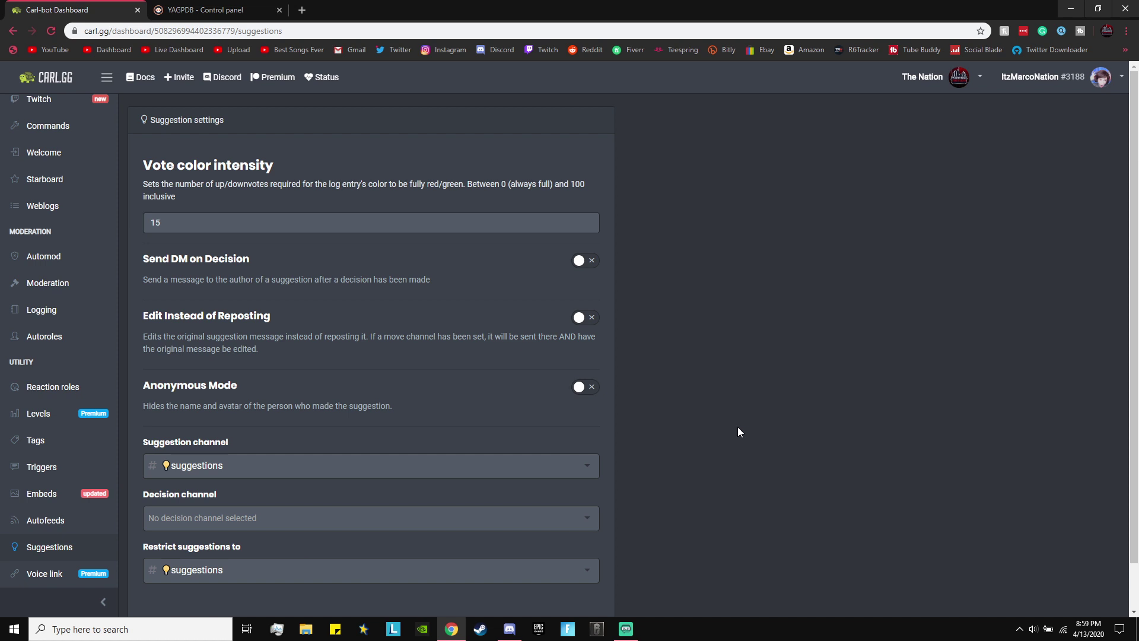
scroll(738, 431, "down", 1)
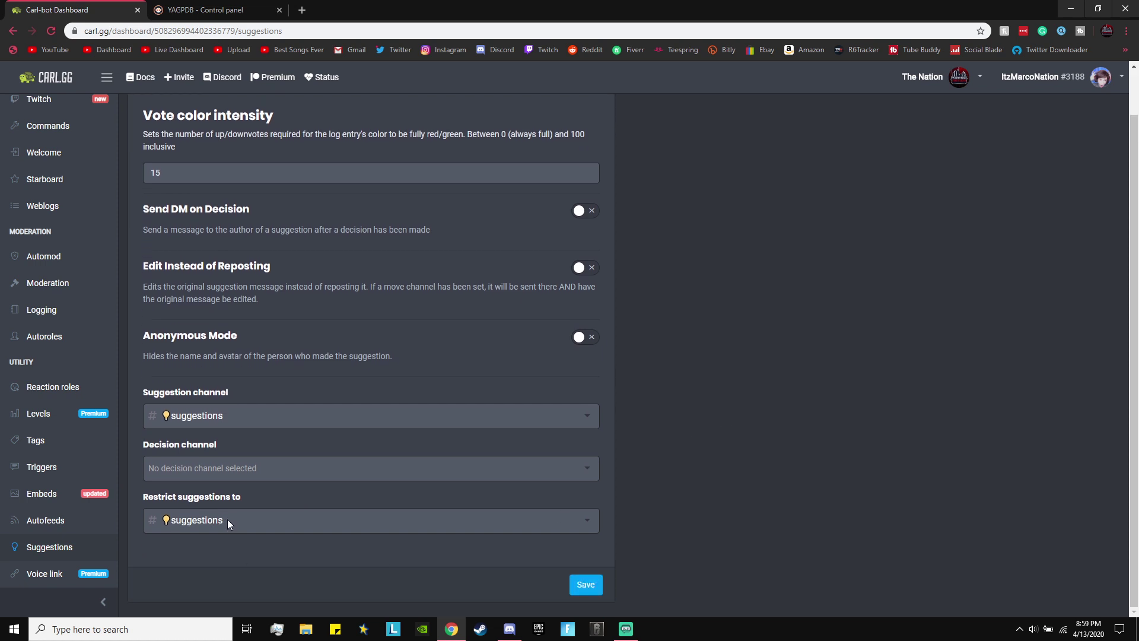
left_click(510, 629)
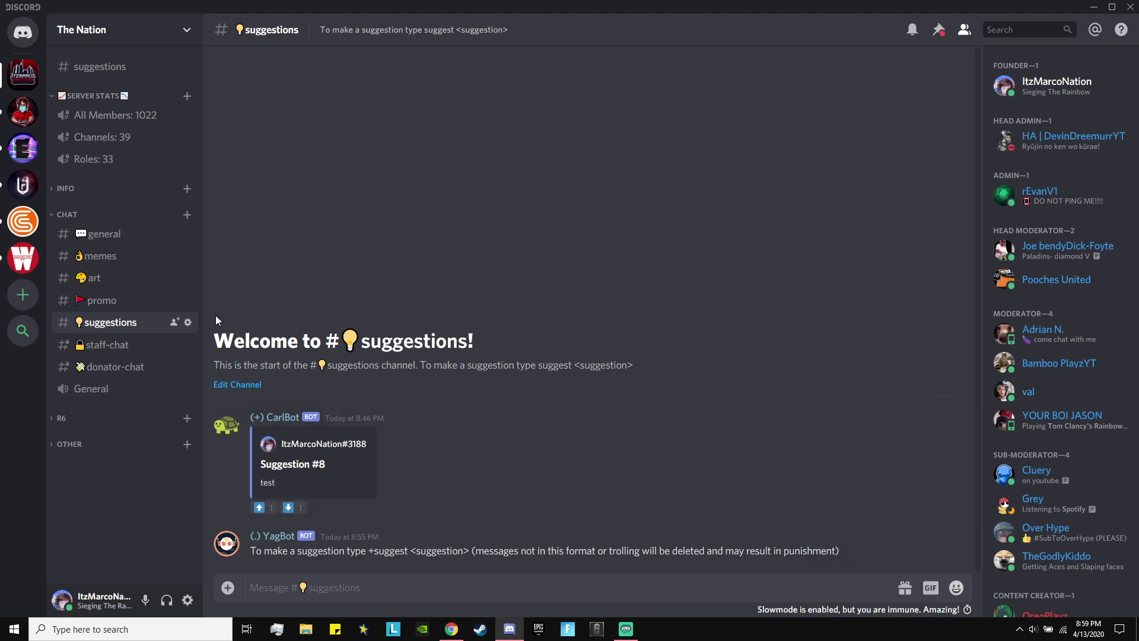
Open and close the #suggestions channel settings, then return to the Carl-bot dashboard
left_click(186, 324)
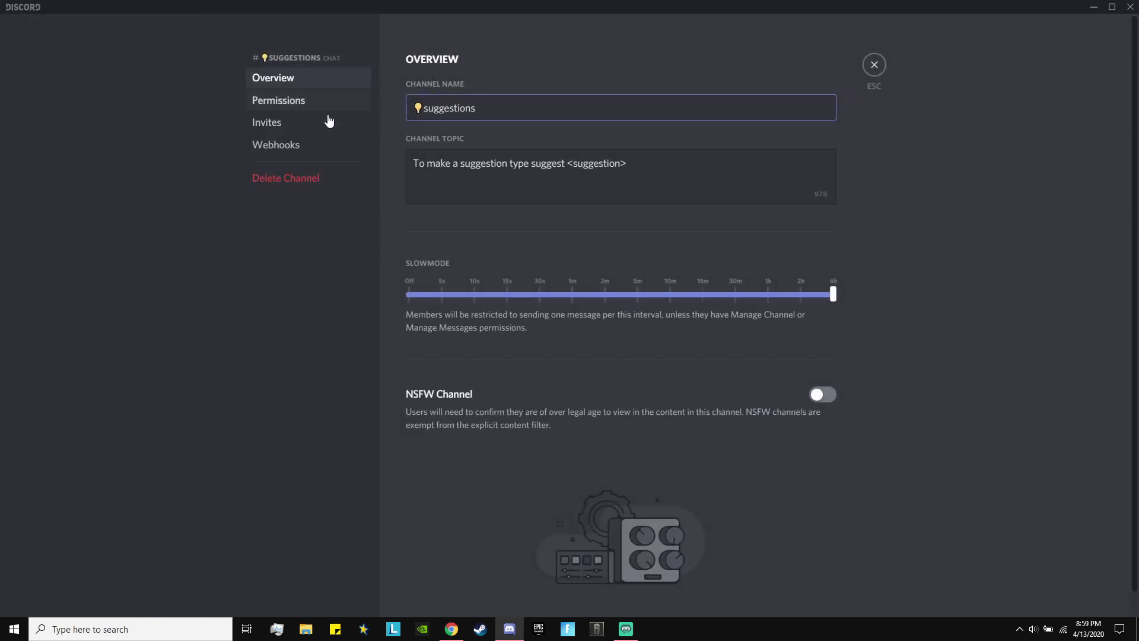
left_click(875, 64)
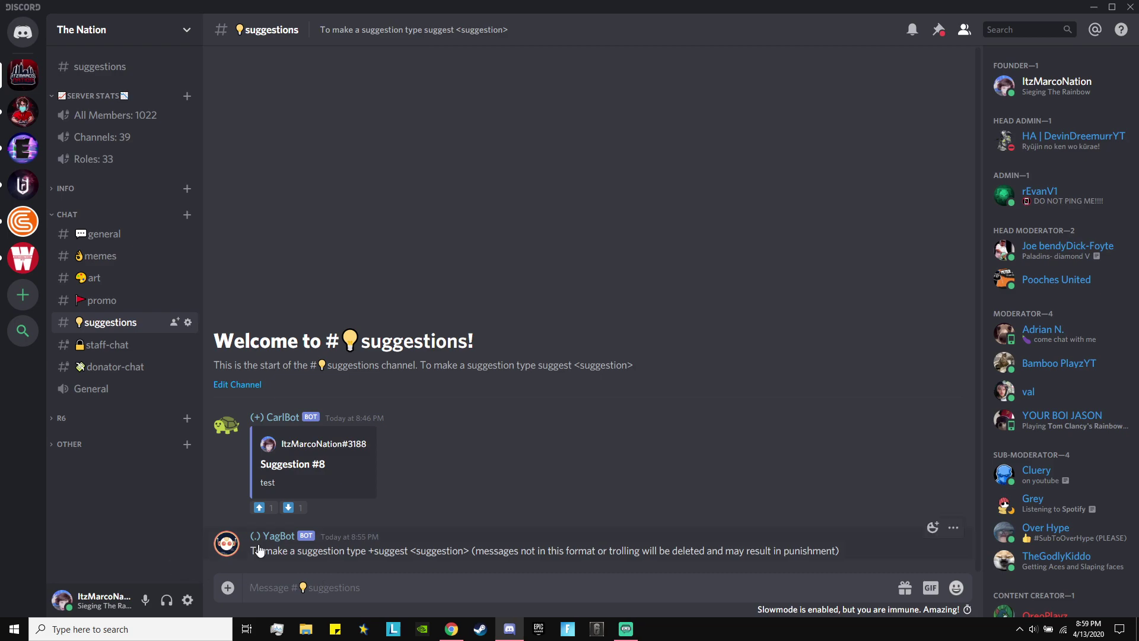
left_click(451, 629)
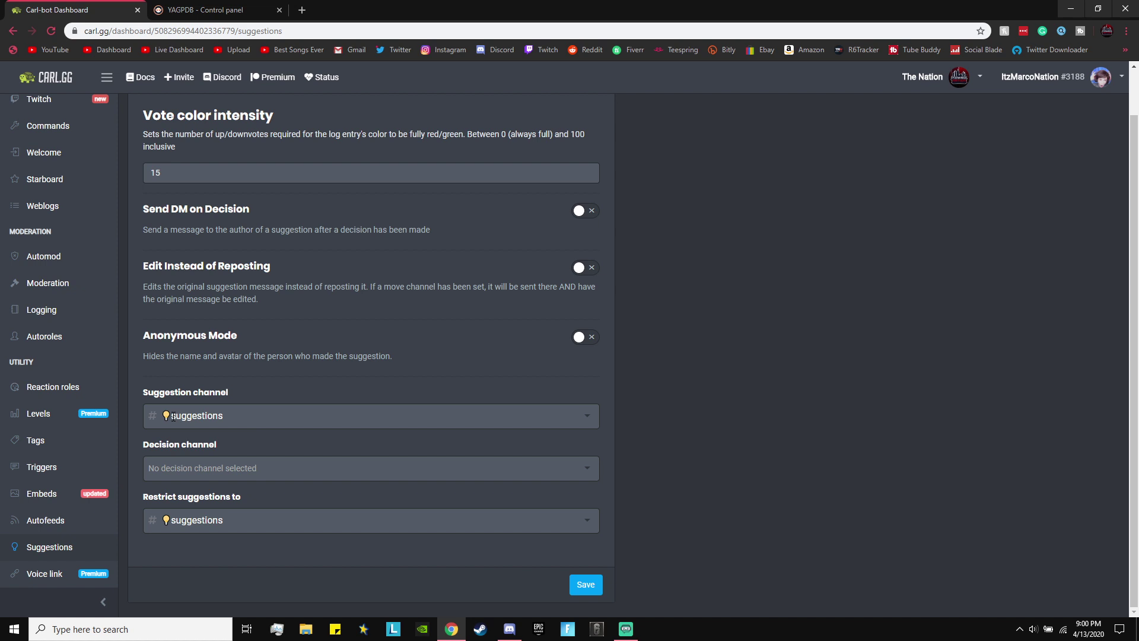
Save the Carl-bot suggestion channel settings
scroll(326, 381, "up", 1)
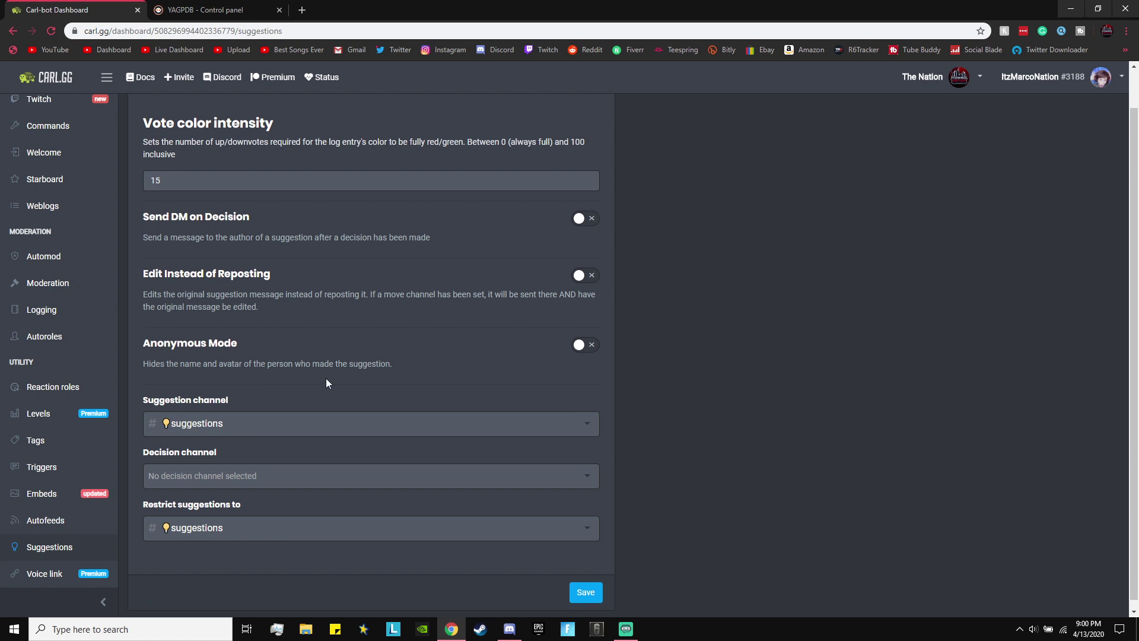
scroll(646, 364, "down", 1)
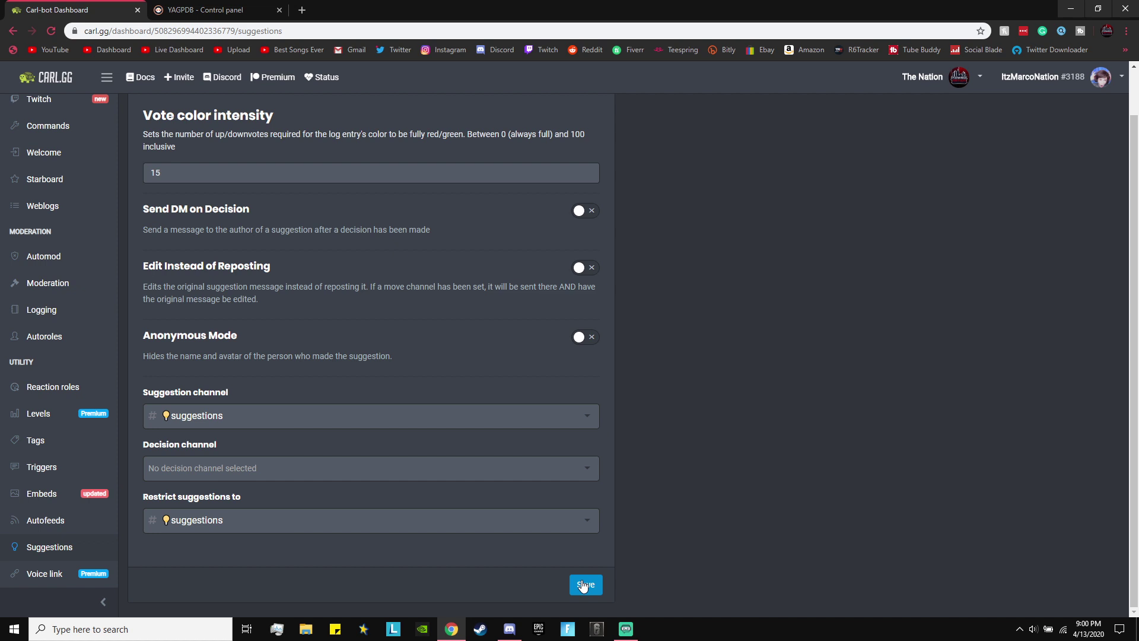
left_click(585, 585)
Add + as a custom prefix in Carl-bot's Bot settings, then return to Discord
scroll(795, 493, "up", 1)
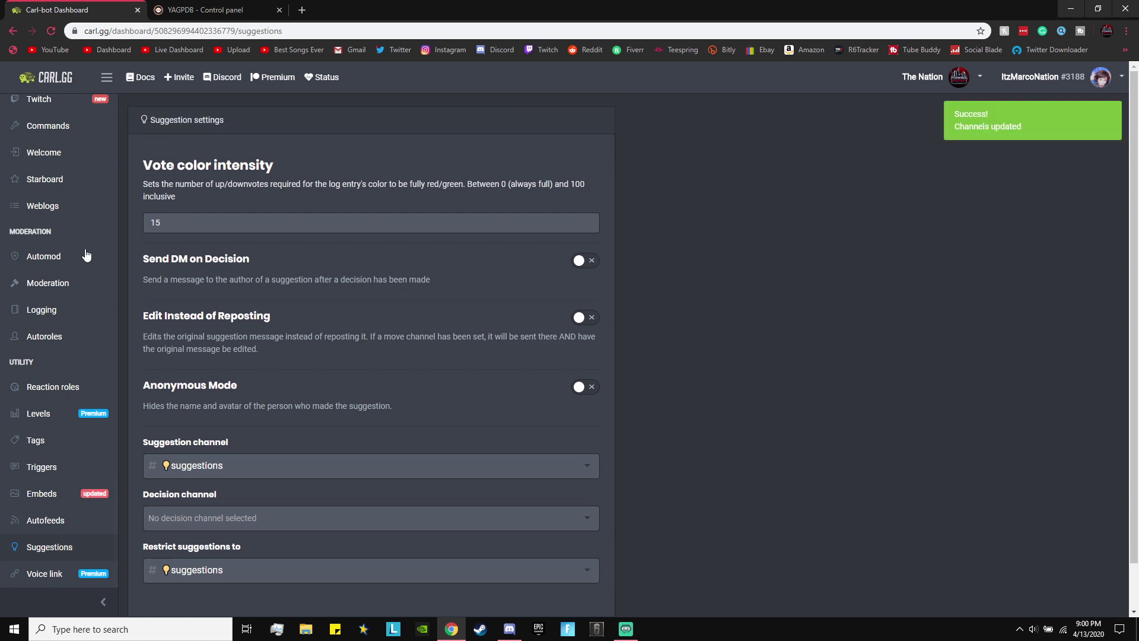
scroll(86, 255, "up", 2)
left_click(35, 131)
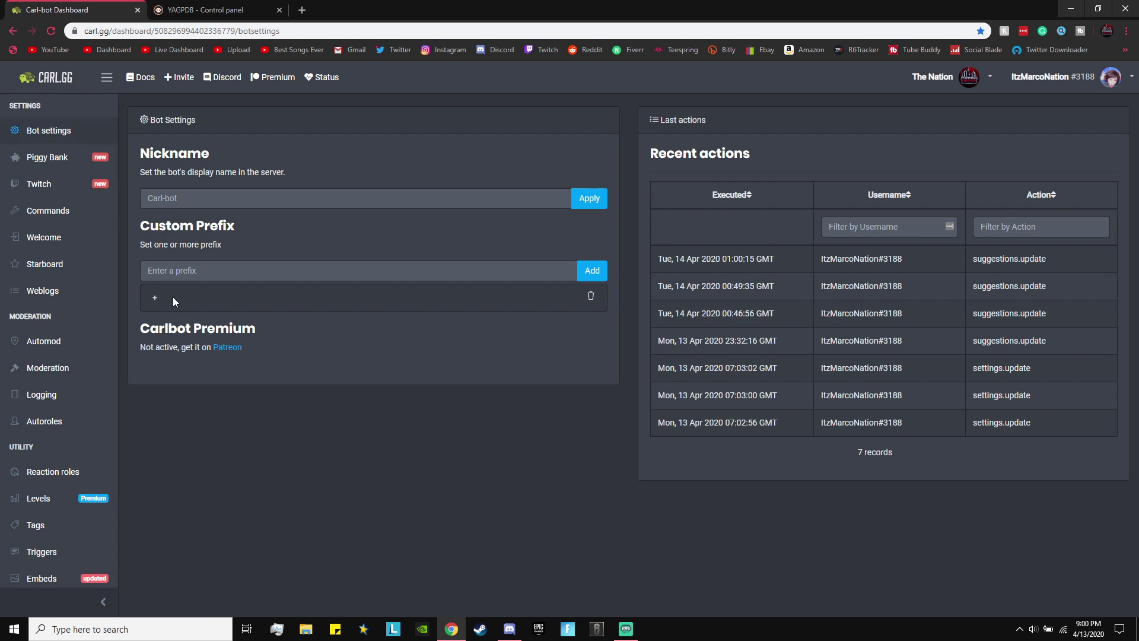
left_click(172, 271)
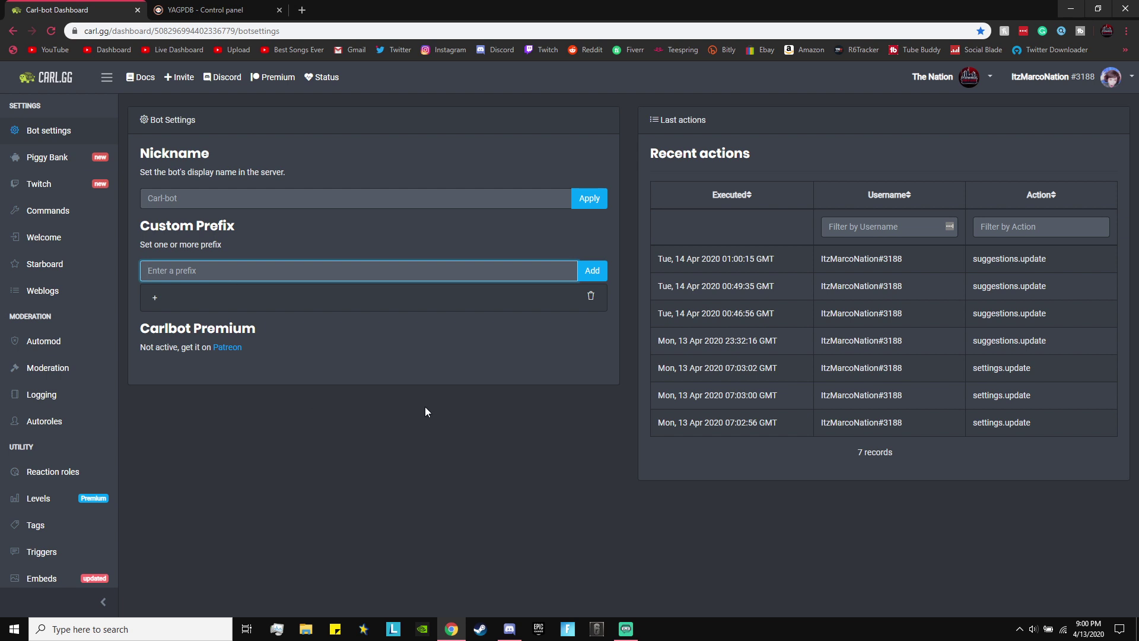
left_click(587, 309)
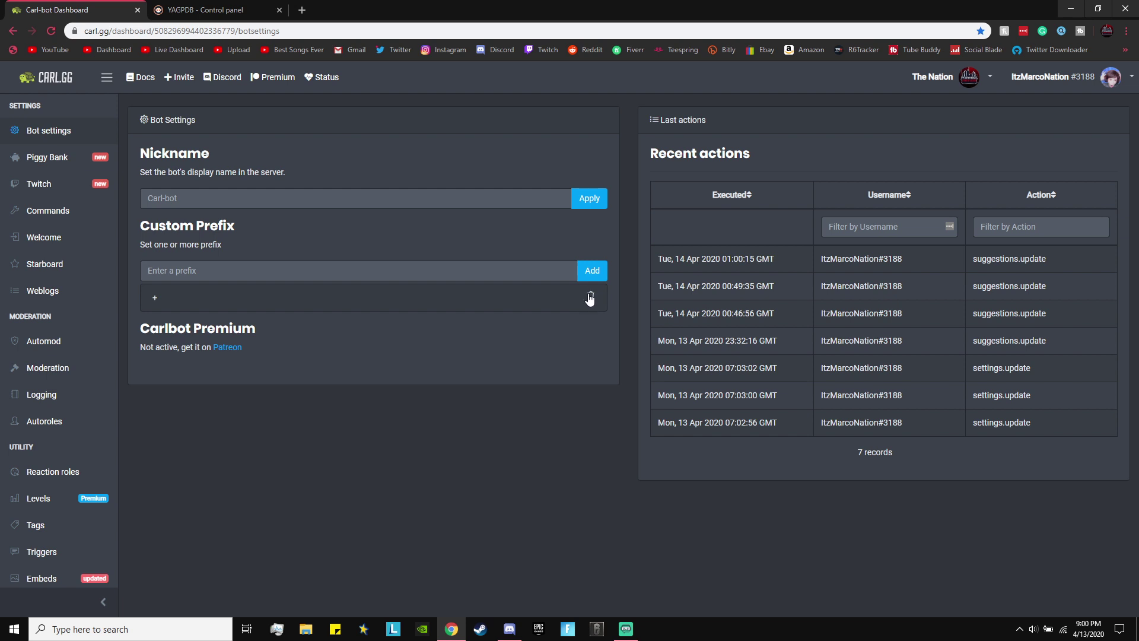
left_click(473, 273)
type("+")
left_click(593, 270)
left_click(382, 247)
left_click(510, 629)
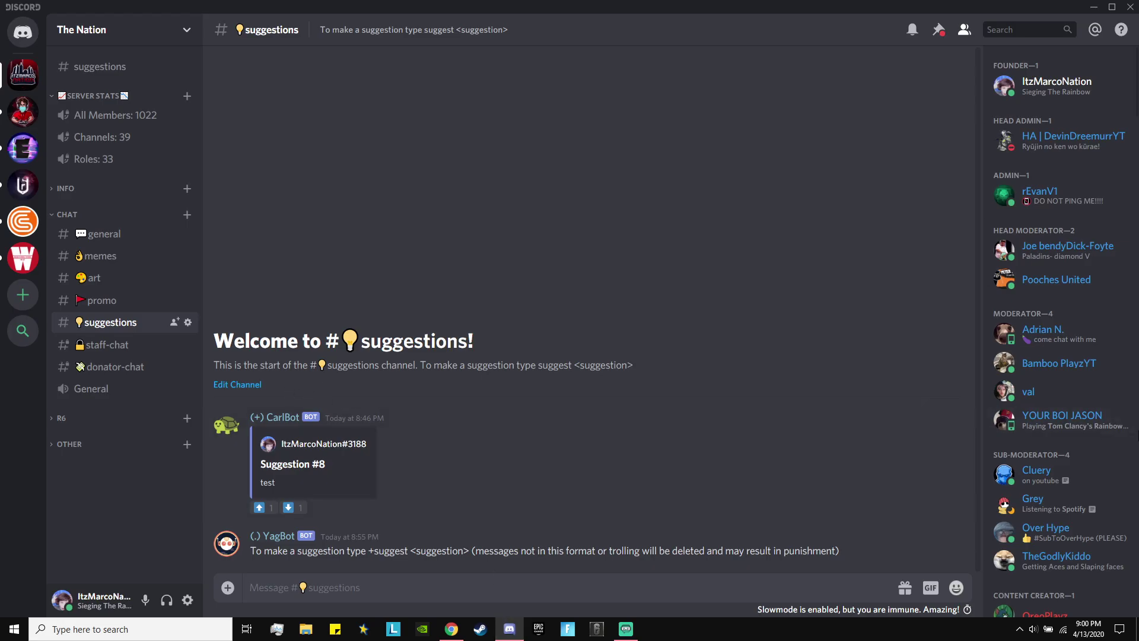
Open CarlBot's Change Nickname dialog and cancel it without changes
scroll(1131, 374, "down", 4)
scroll(1104, 416, "down", 6)
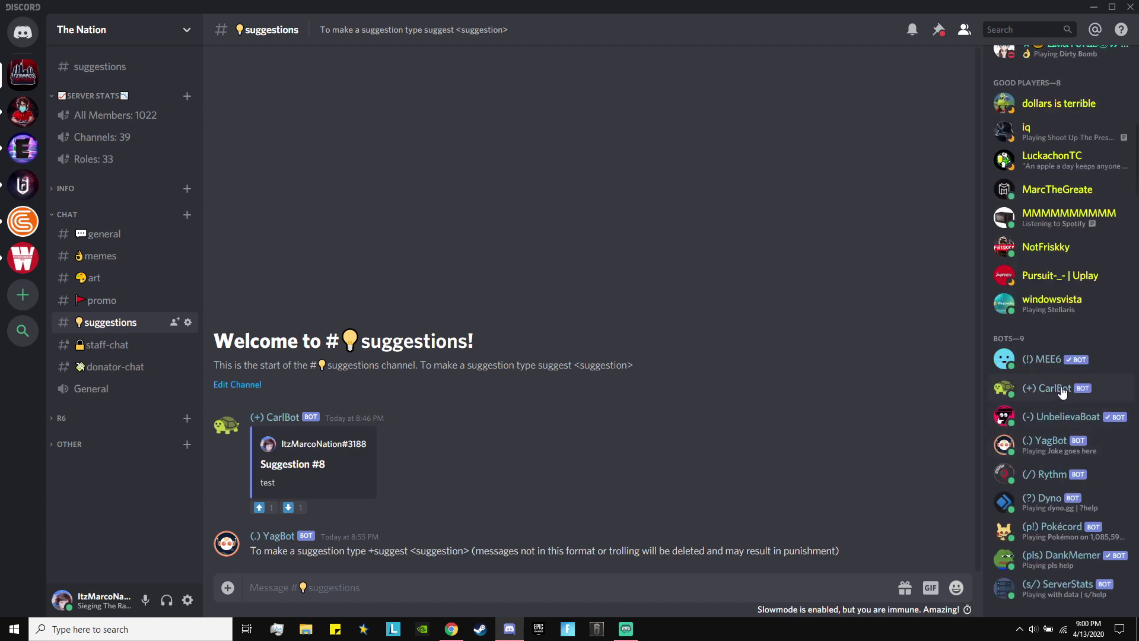
right_click(1062, 393)
left_click(973, 476)
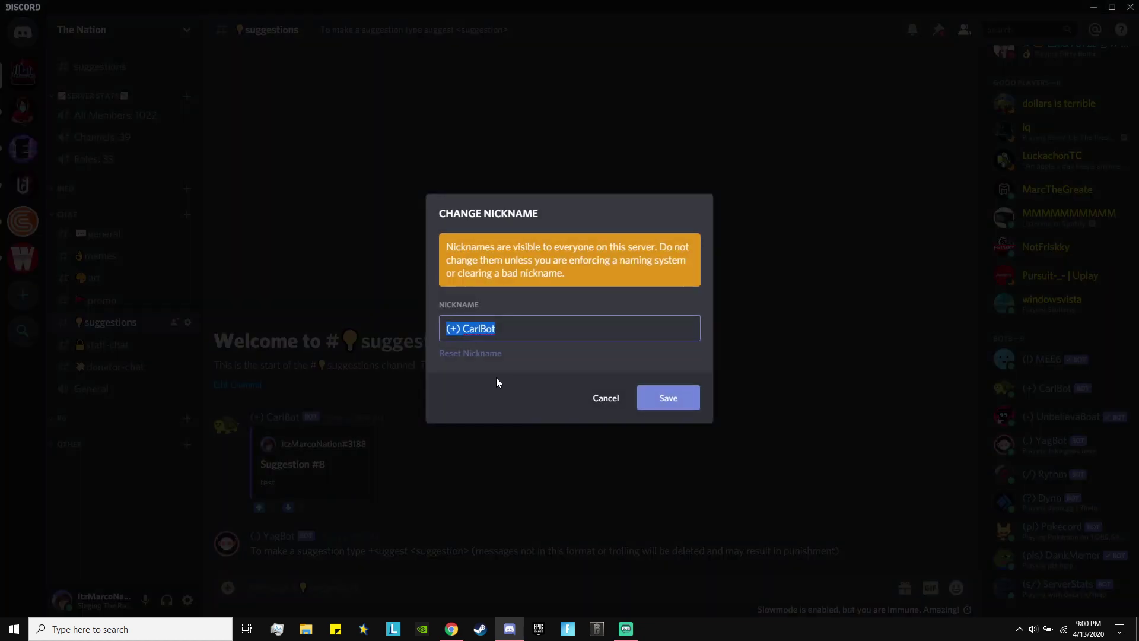
left_click(458, 329)
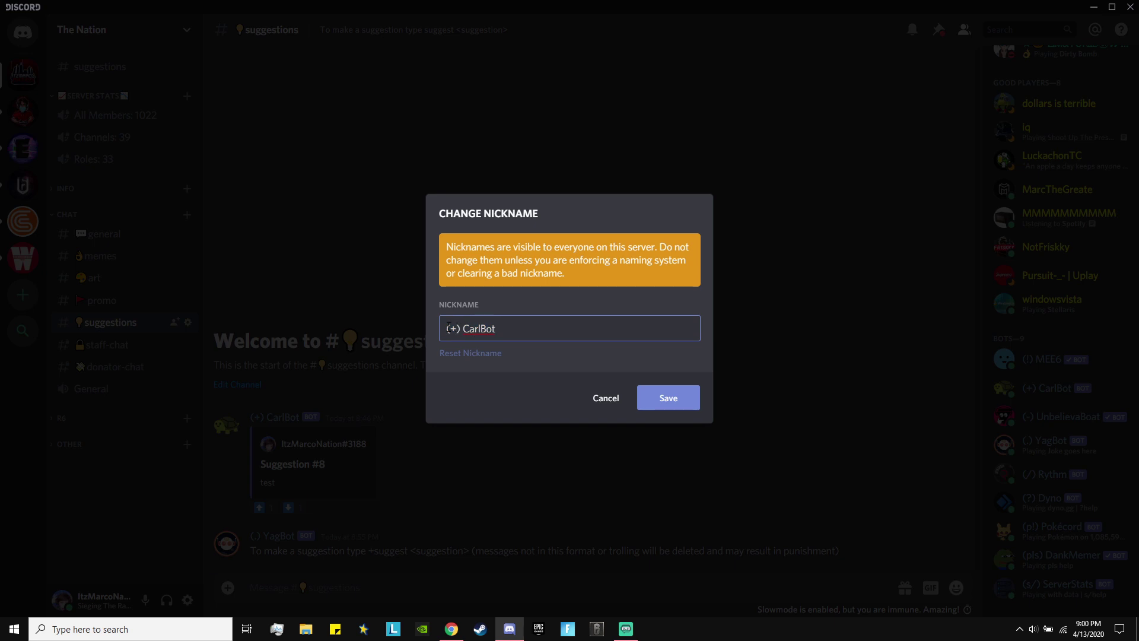
left_click(606, 398)
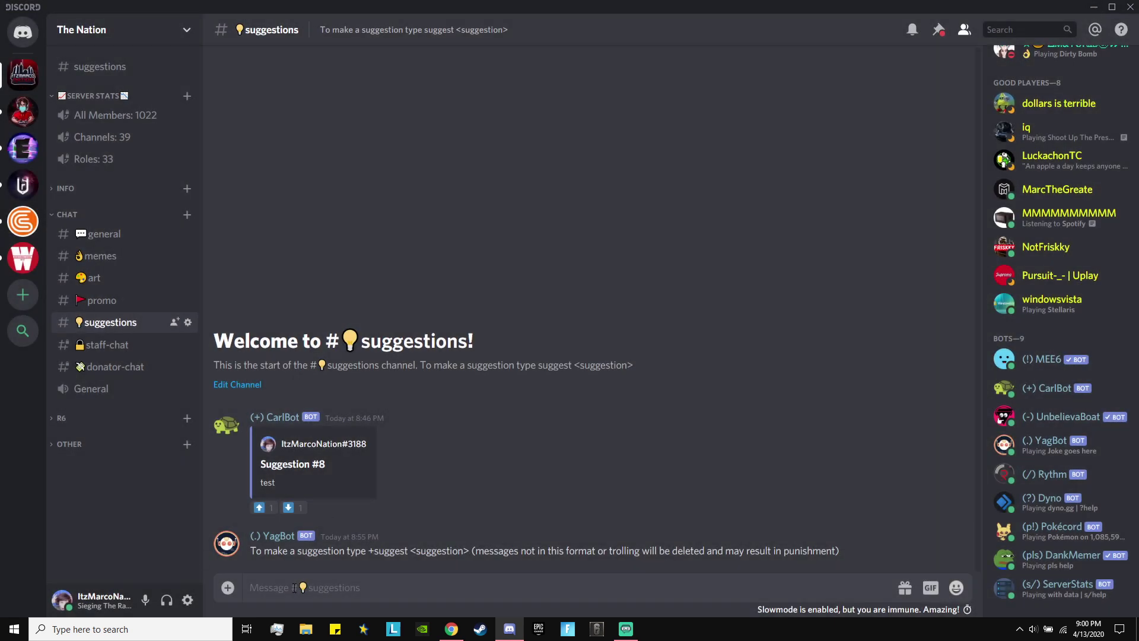
Send the test message '+suggest asdl;kasj' in the #suggestions channel
left_click(105, 71)
left_click(132, 326)
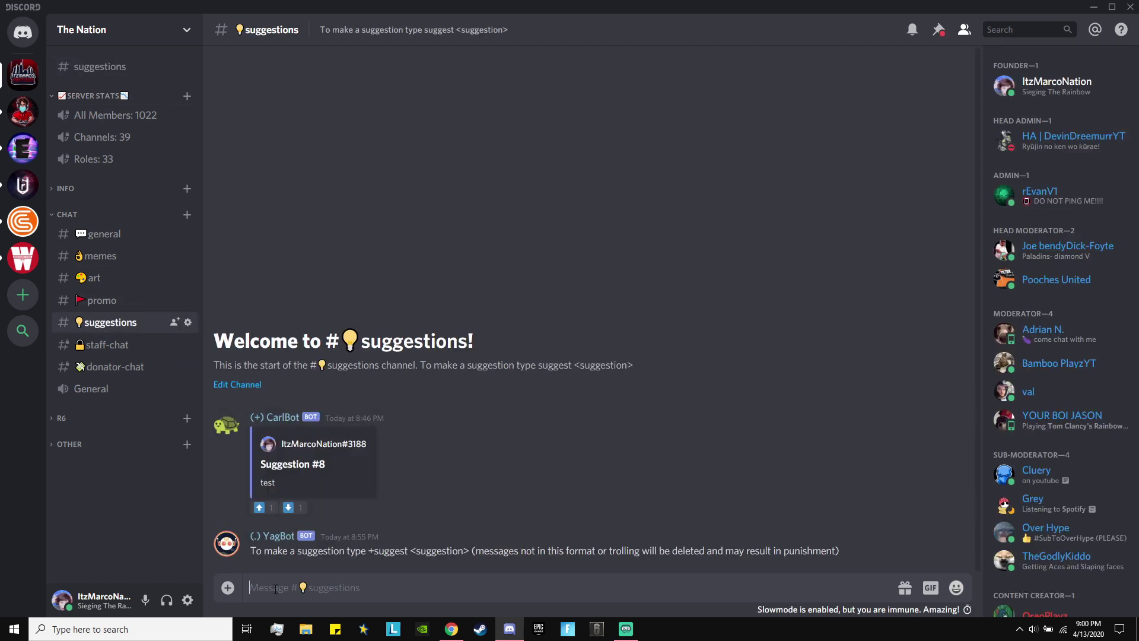
type("+suggest asdl;kasj")
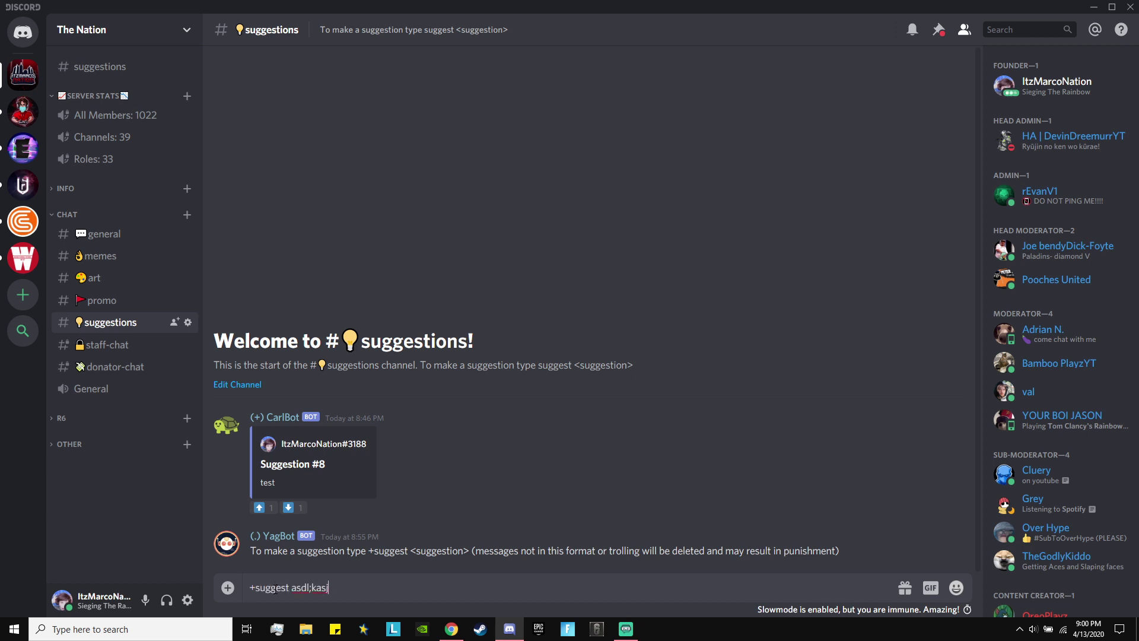
key("Return")
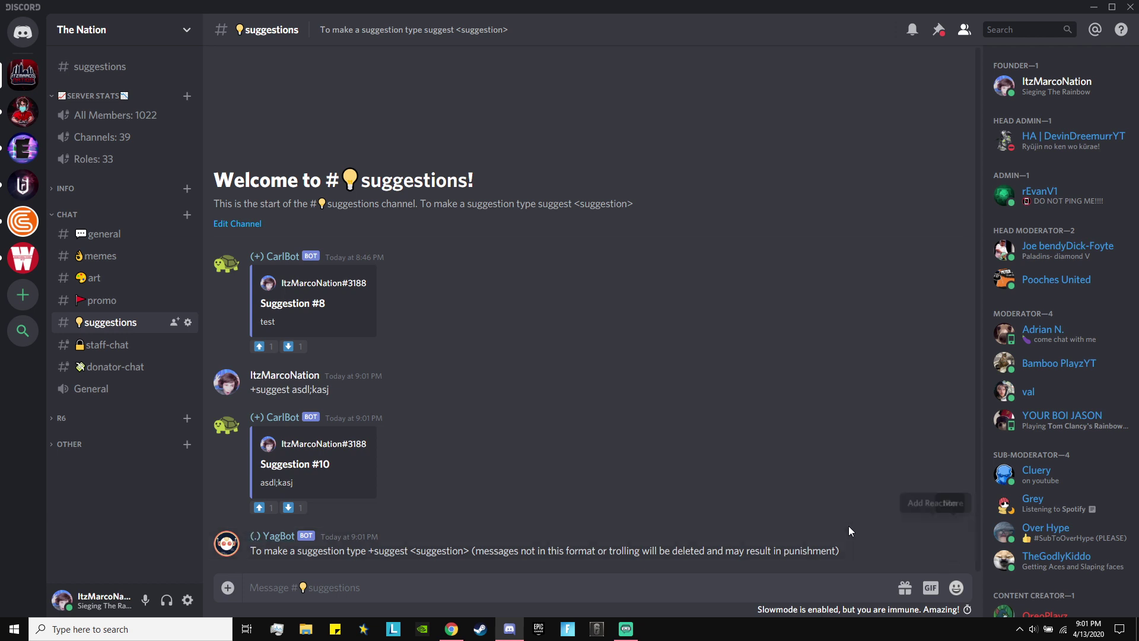
Delete CarlBot's Suggestion #10 post and attempt to delete the +suggest message
left_click(954, 409)
left_click(878, 509)
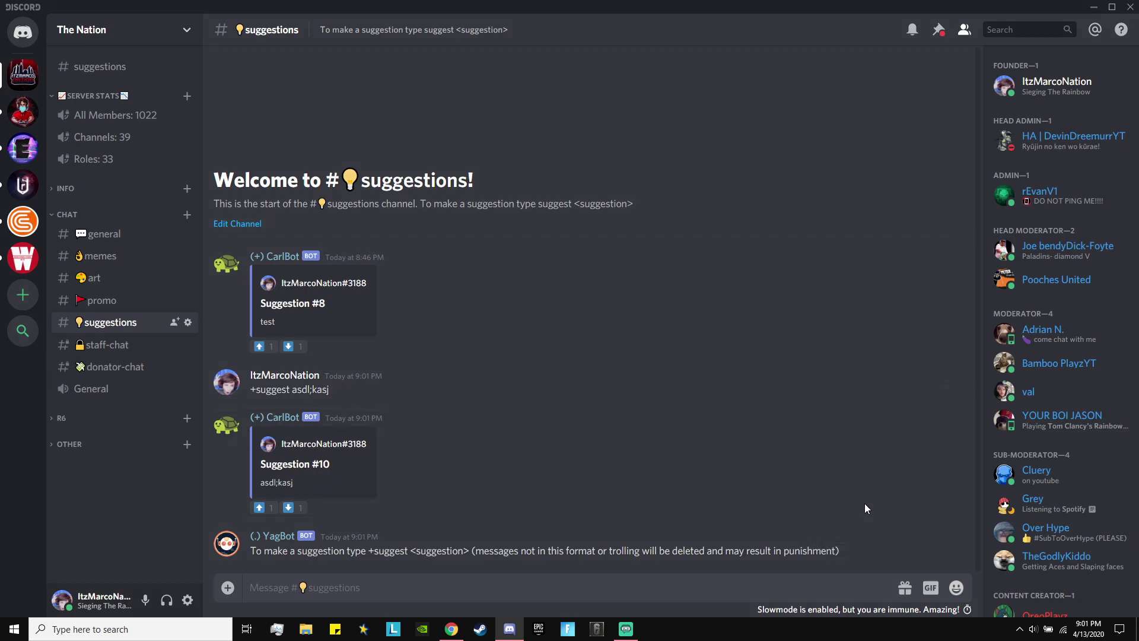
left_click(613, 431)
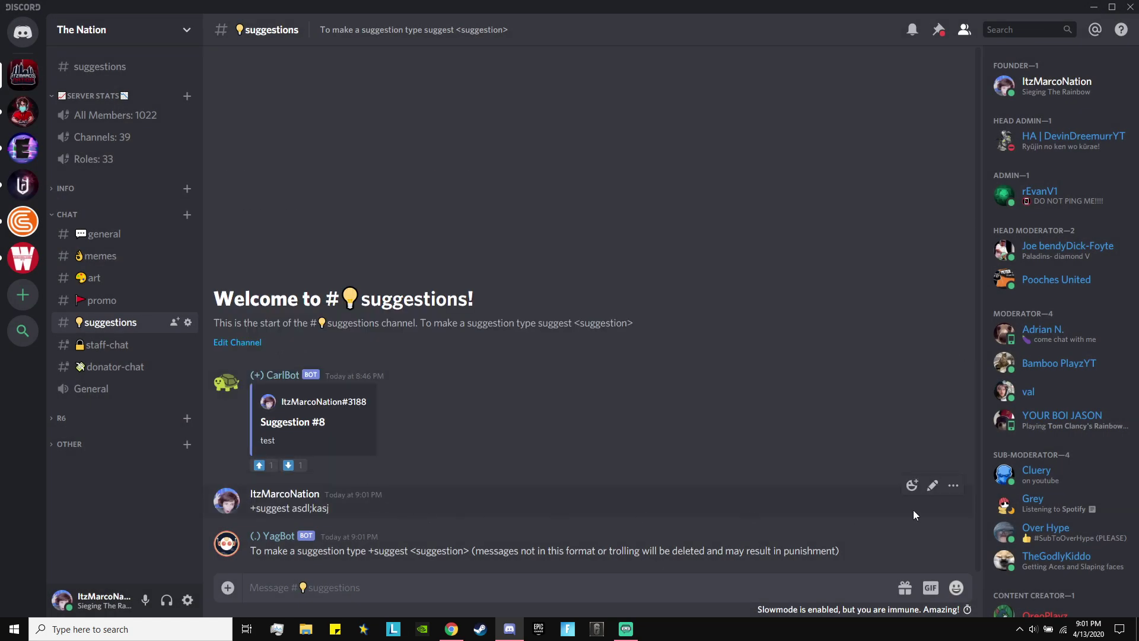
left_click(954, 485)
left_click(843, 572)
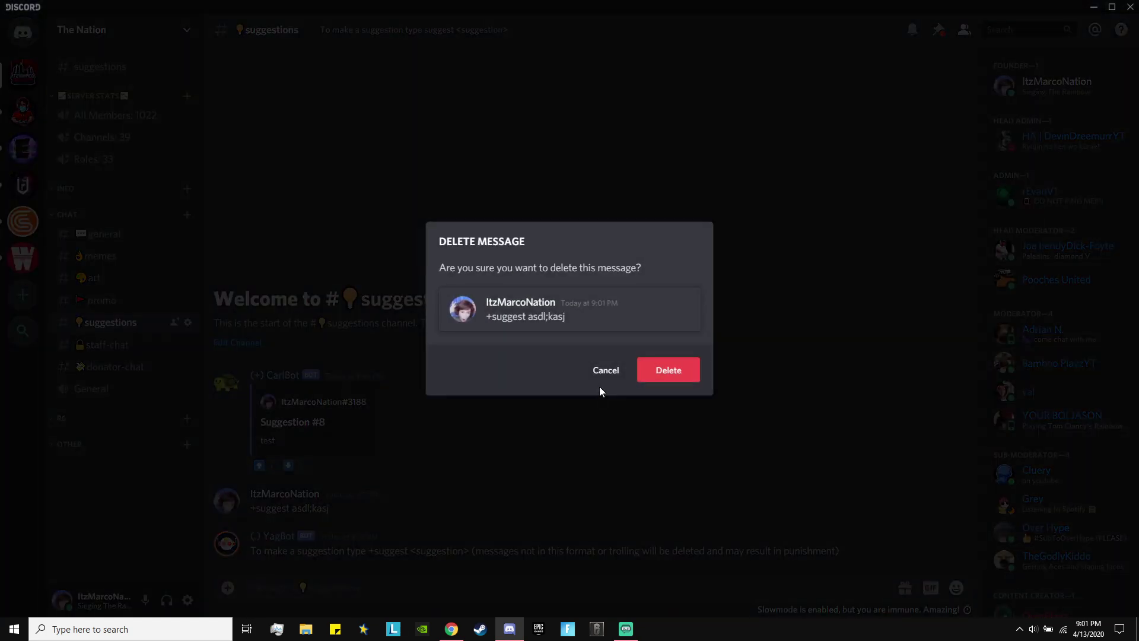
left_click(667, 373)
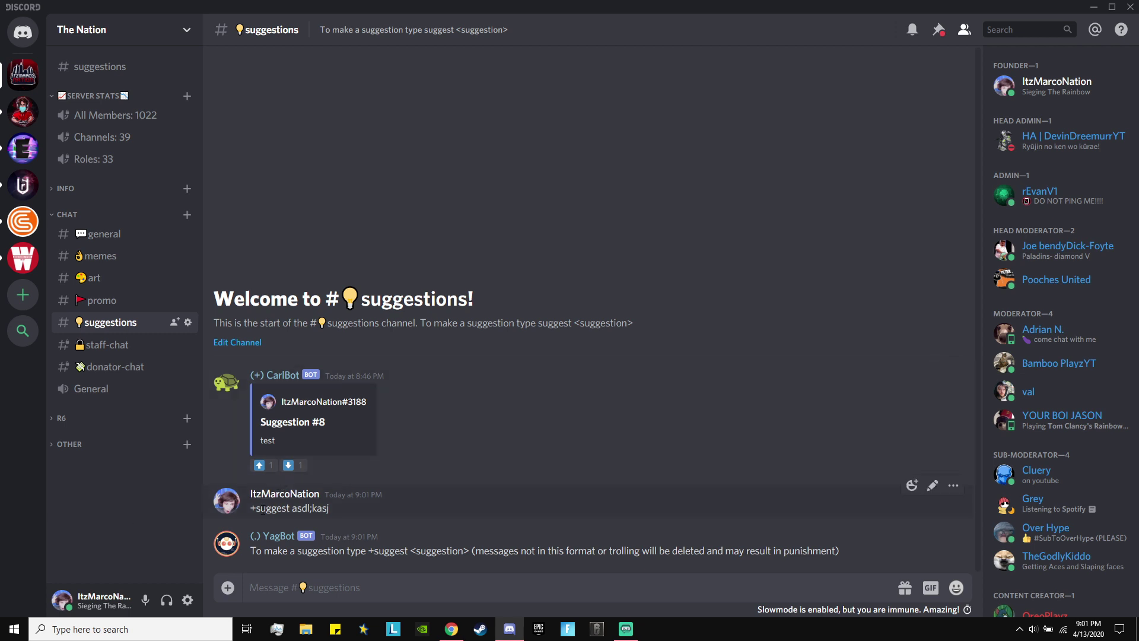
Highlight the '+suggest asdl;kasj' message text in #suggestions, then clear the selection
left_click_drag(253, 508, 344, 507)
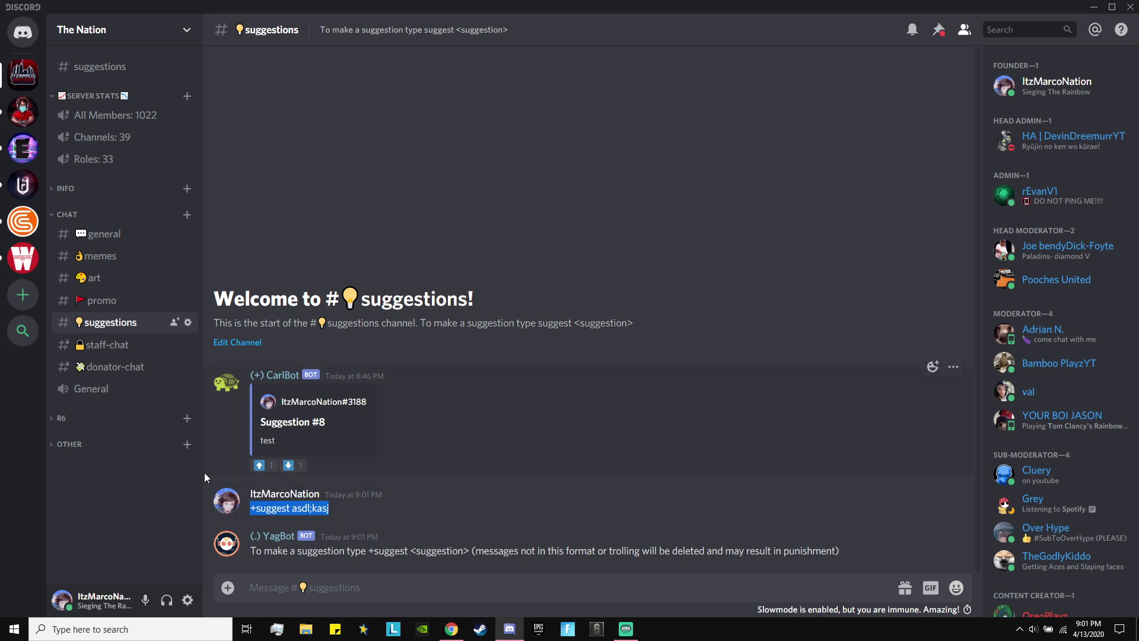
left_click(219, 475)
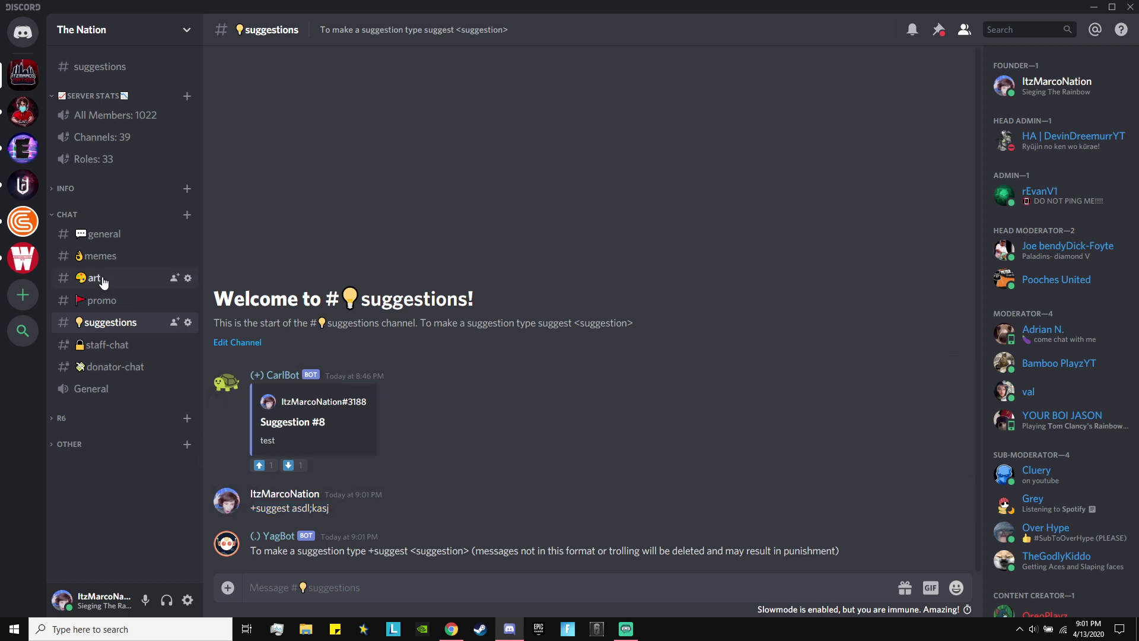
left_click(108, 302)
left_click(136, 322)
left_click_drag(328, 508, 290, 509)
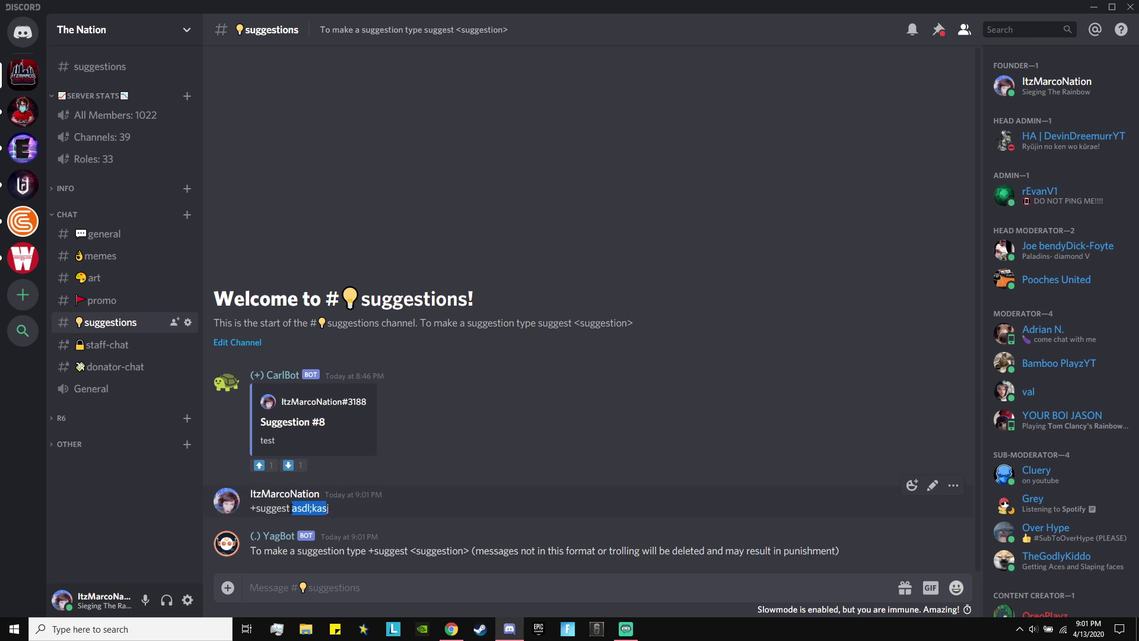
left_click(204, 538)
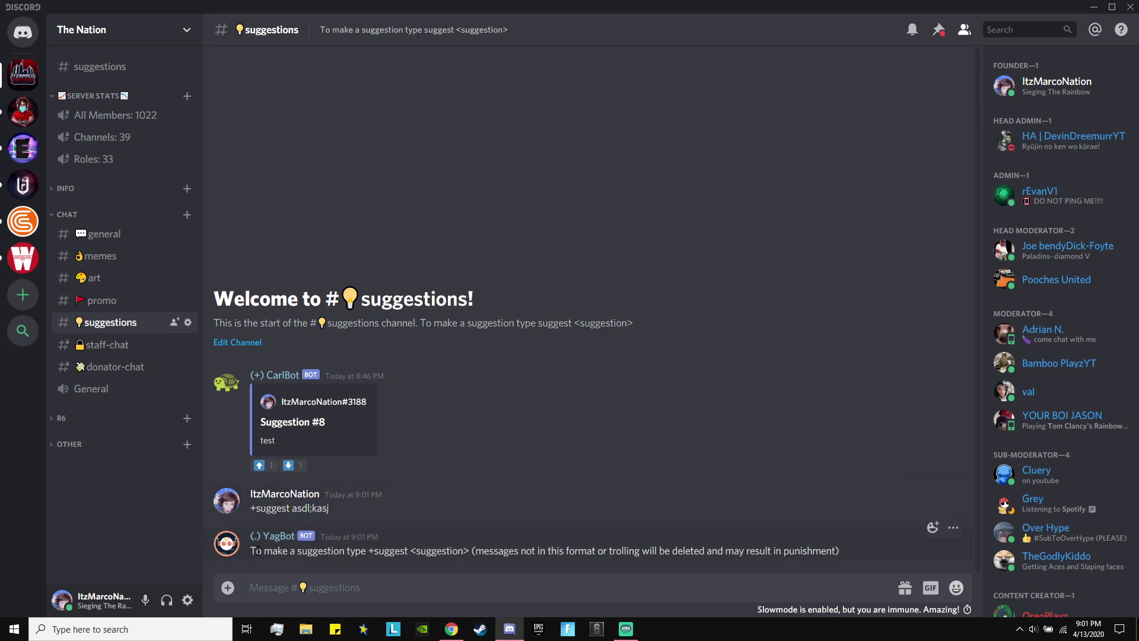
left_click(147, 66)
Close the Carl-bot Dashboard tab and come back to the YAGPDB control panel
left_click(451, 629)
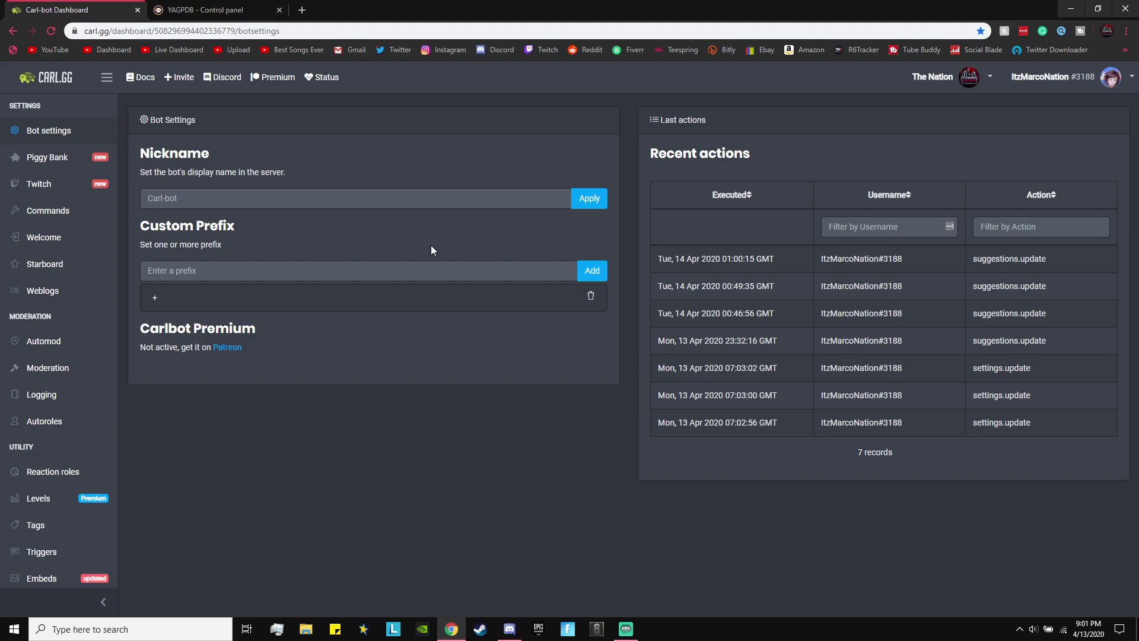
left_click(137, 10)
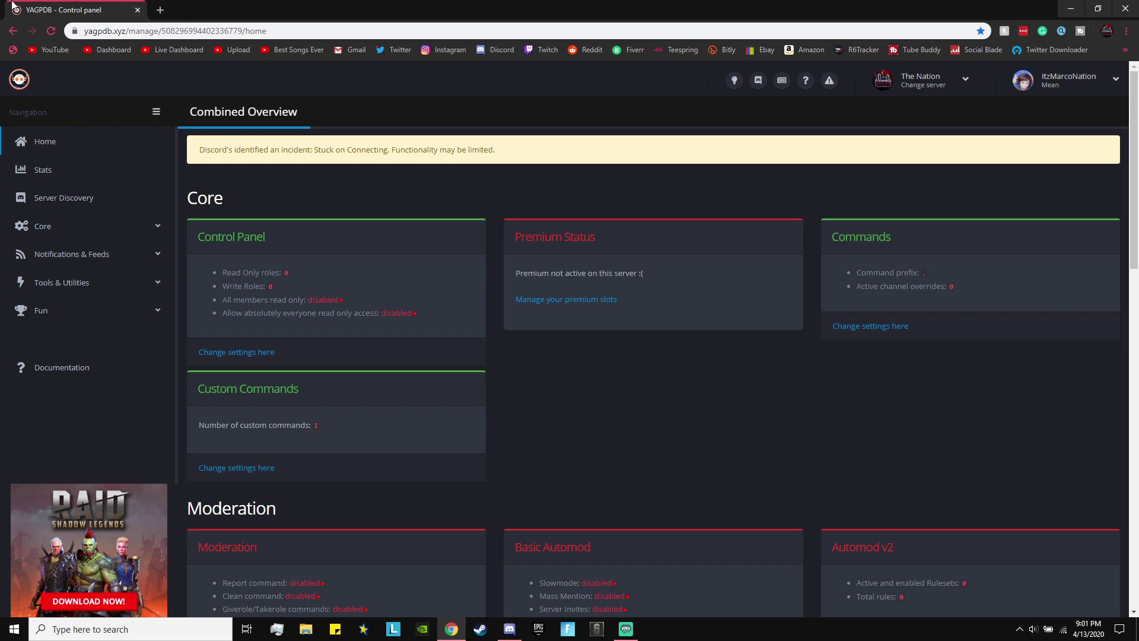
key("alt+Tab")
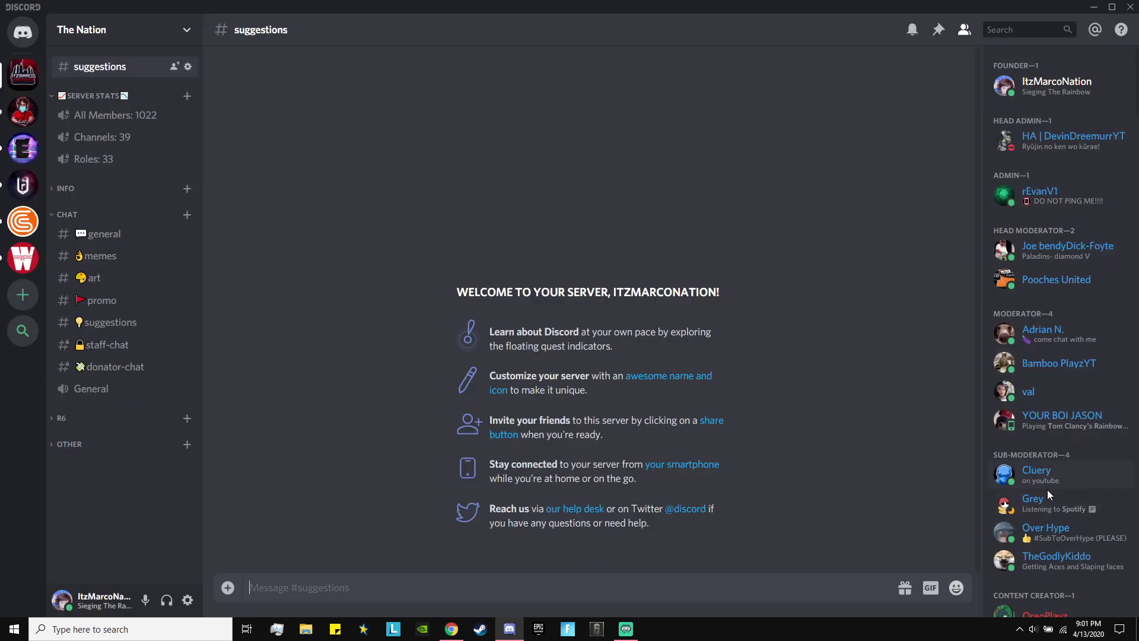
key("alt+Tab")
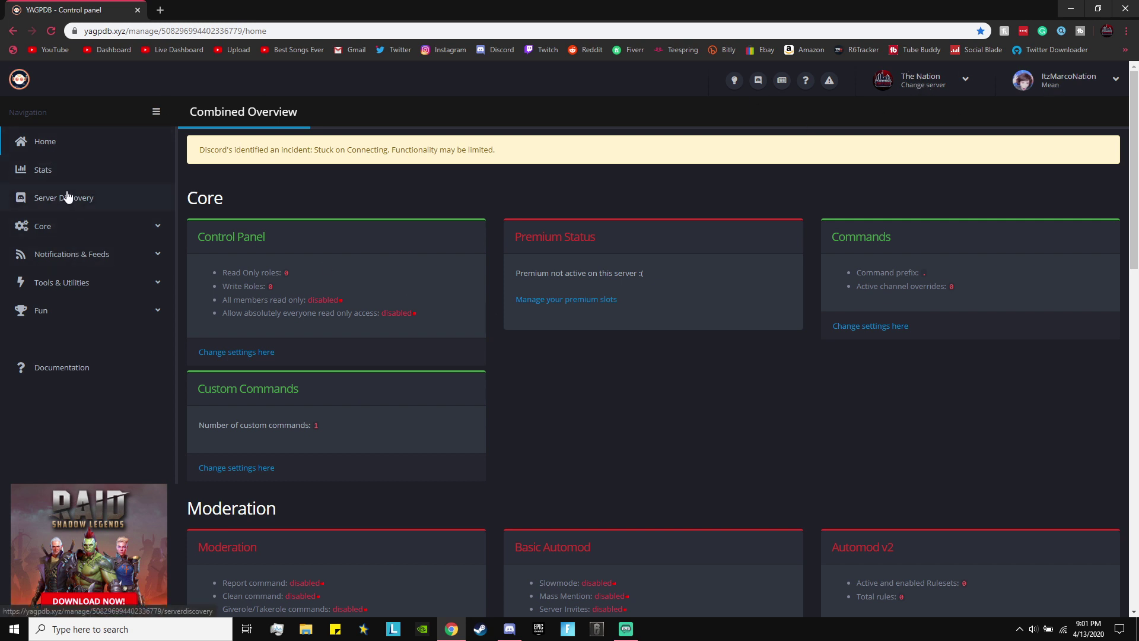
Reload the YAGPDB overview and open its Command settings page
left_click(40, 144)
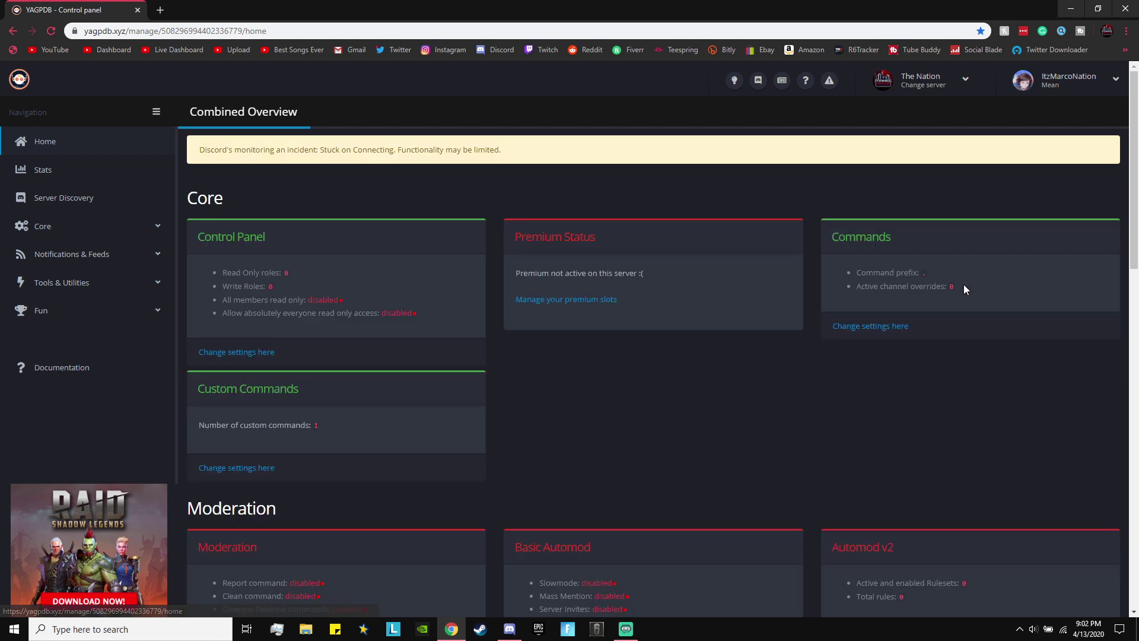
left_click(872, 326)
left_click(40, 143)
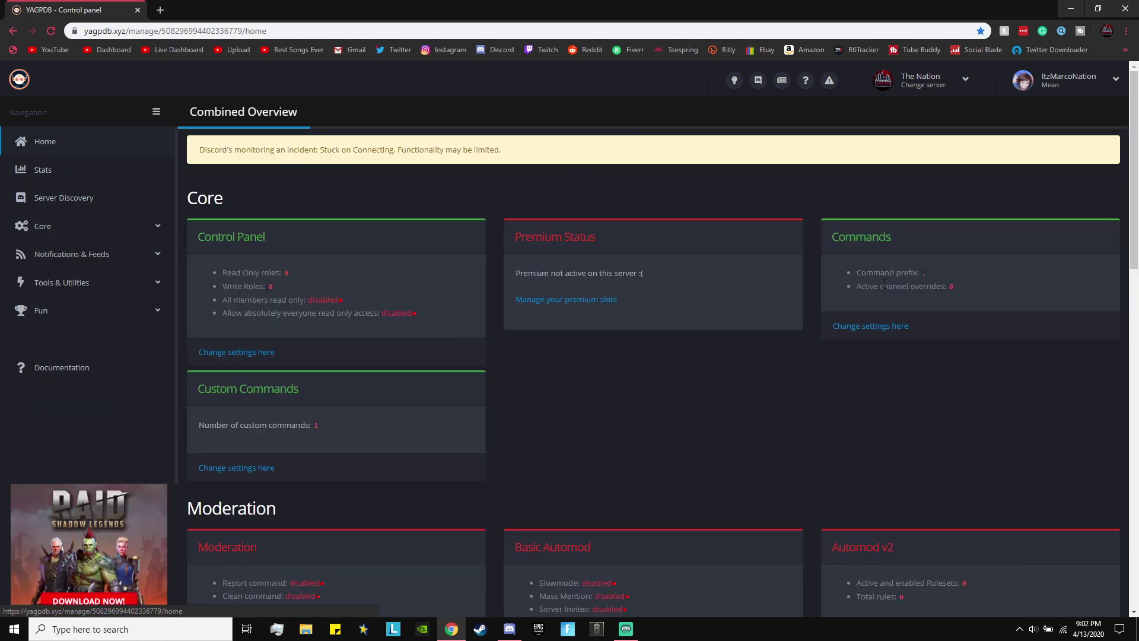
left_click(873, 327)
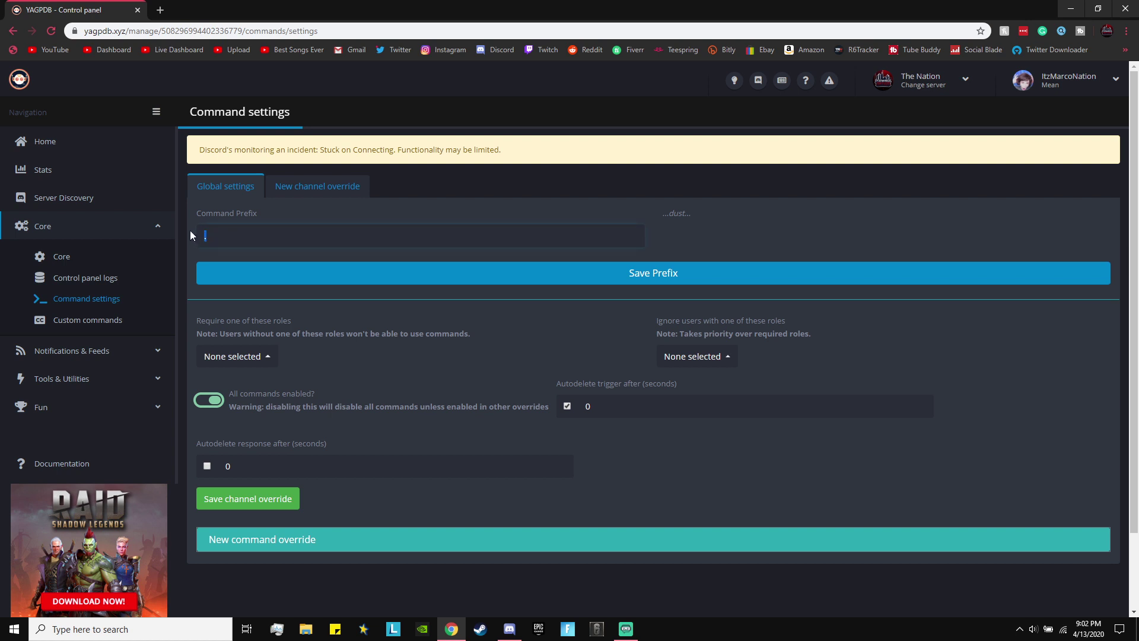
Open YagBot's Change Nickname dialog and cancel, keeping the nickname '(.) YagBot'
left_click(509, 629)
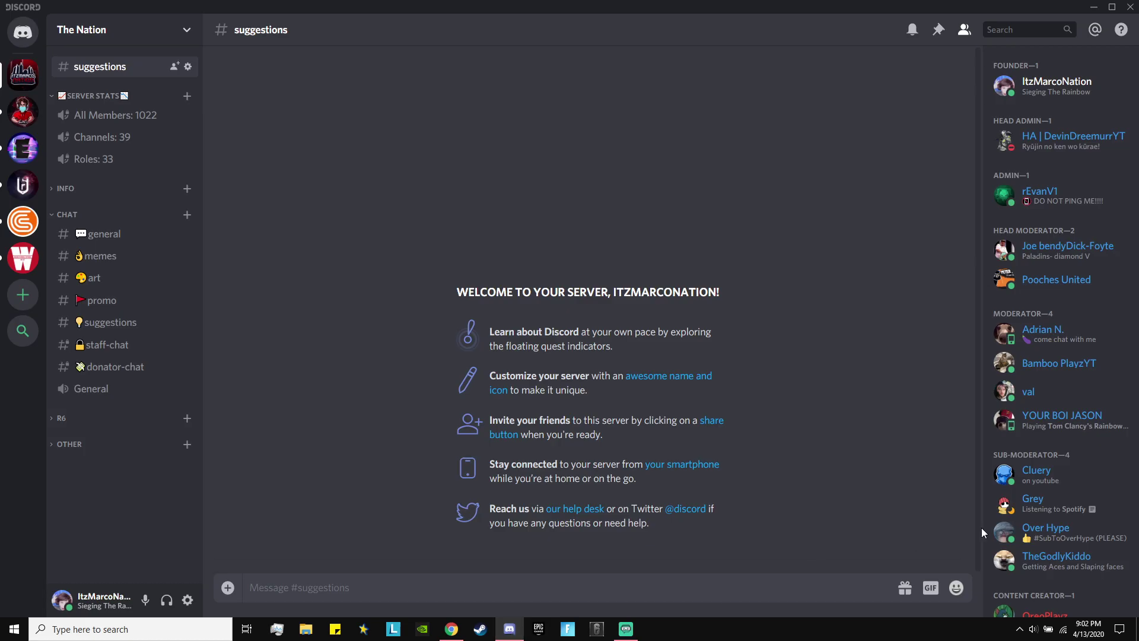
scroll(1074, 506, "down", 8)
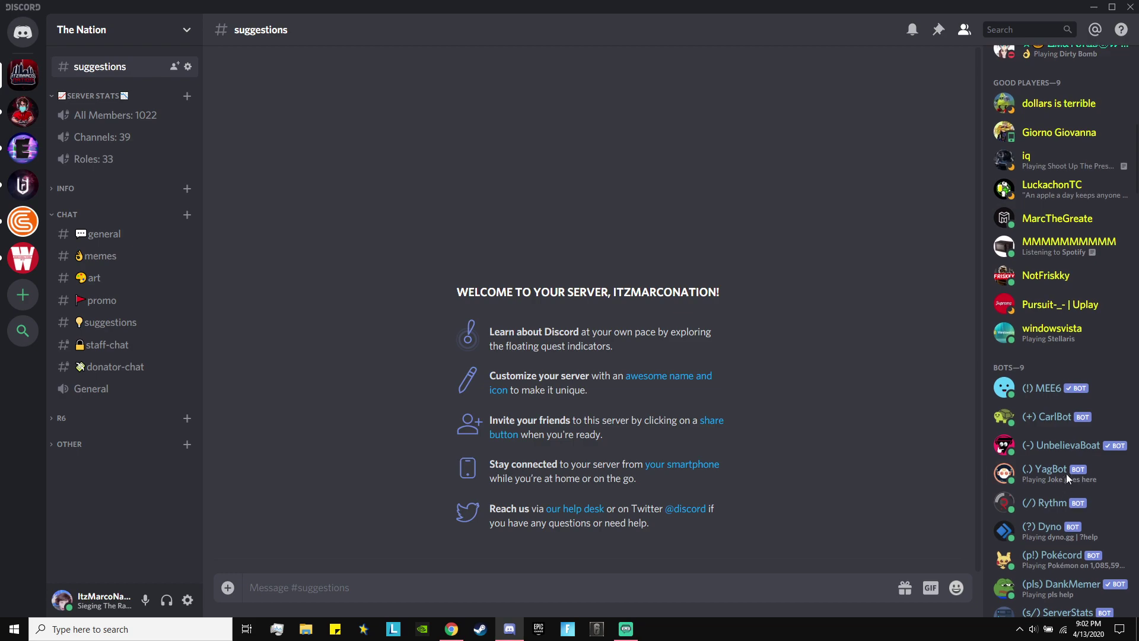
scroll(1079, 461, "down", 2)
right_click(1055, 418)
left_click(991, 478)
left_click(452, 330)
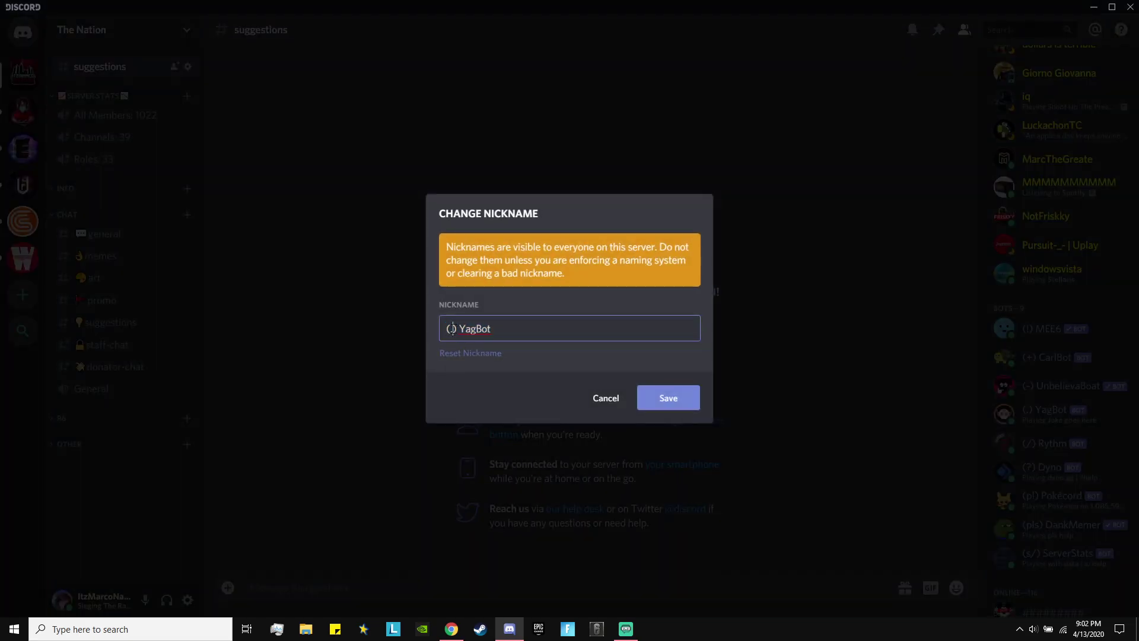
left_click(604, 398)
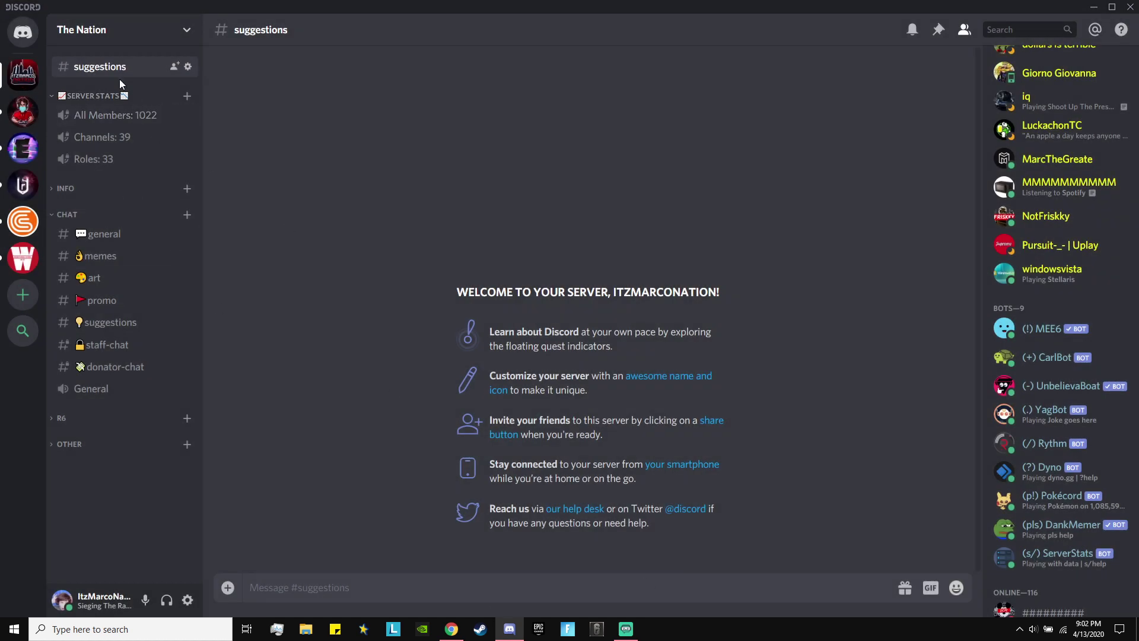
Go to the Combined Overview page in the YAGPDB Control Panel
left_click(451, 629)
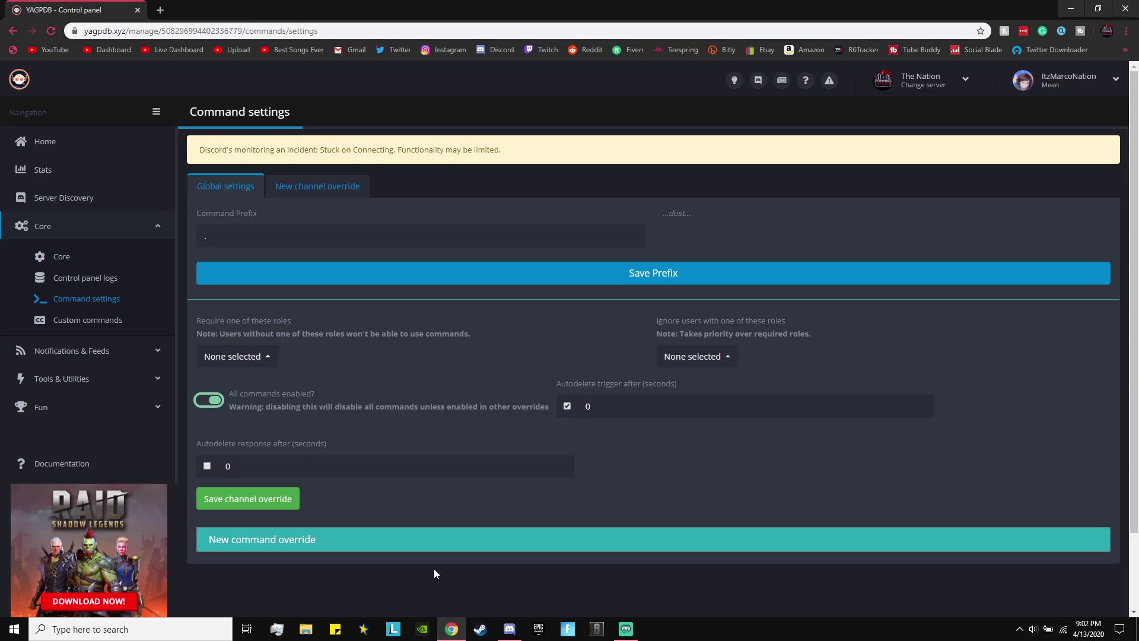
left_click(506, 626)
type("-")
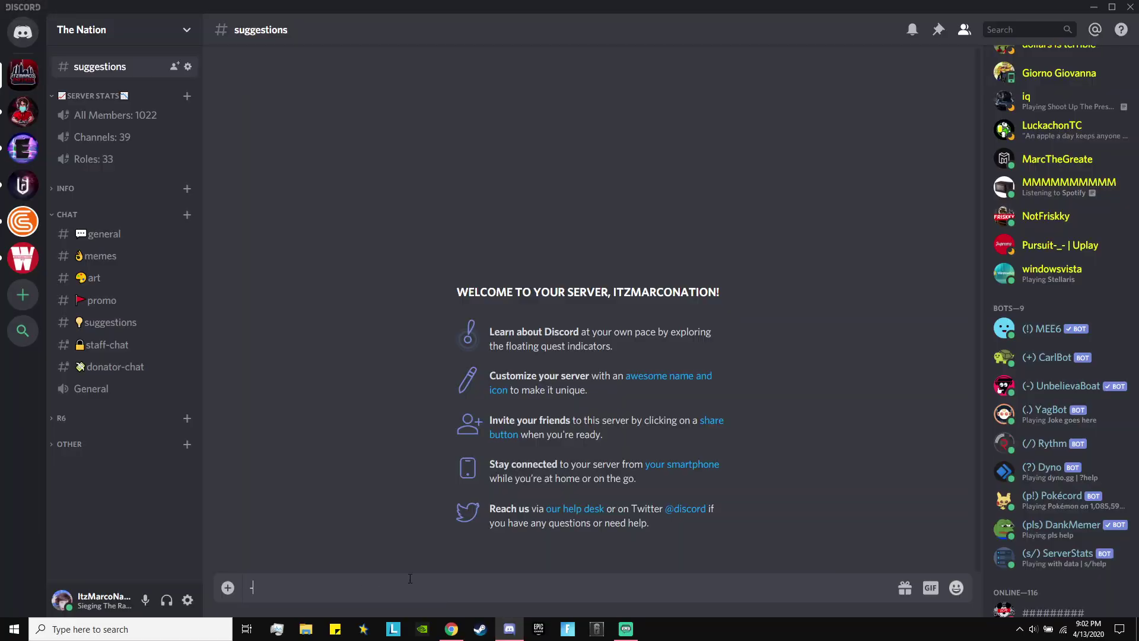
left_click(450, 629)
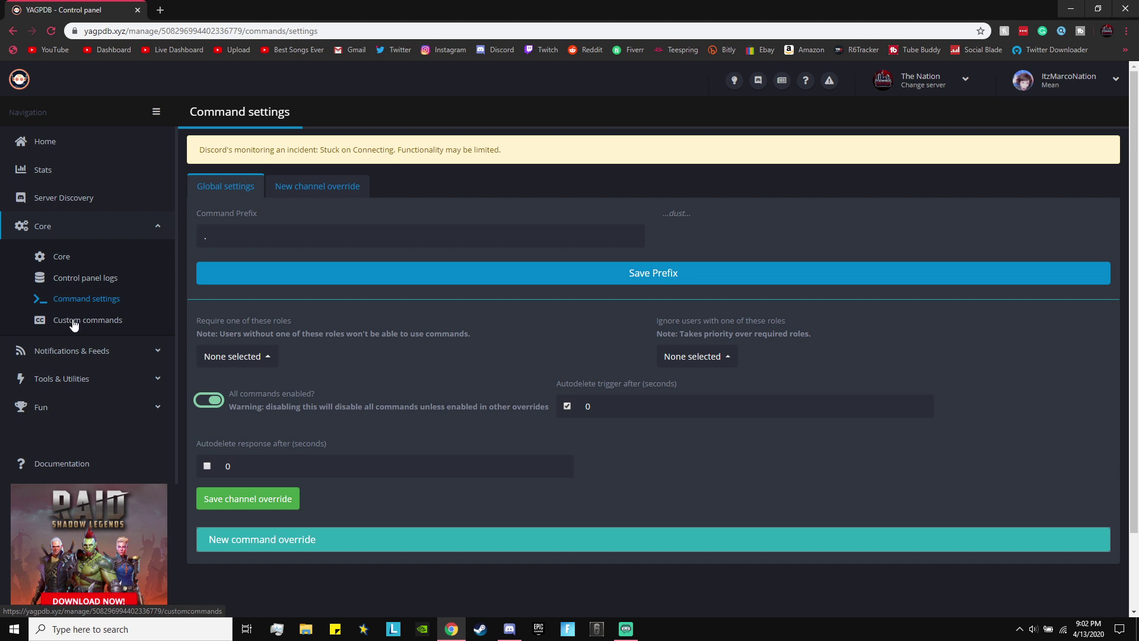
left_click(98, 141)
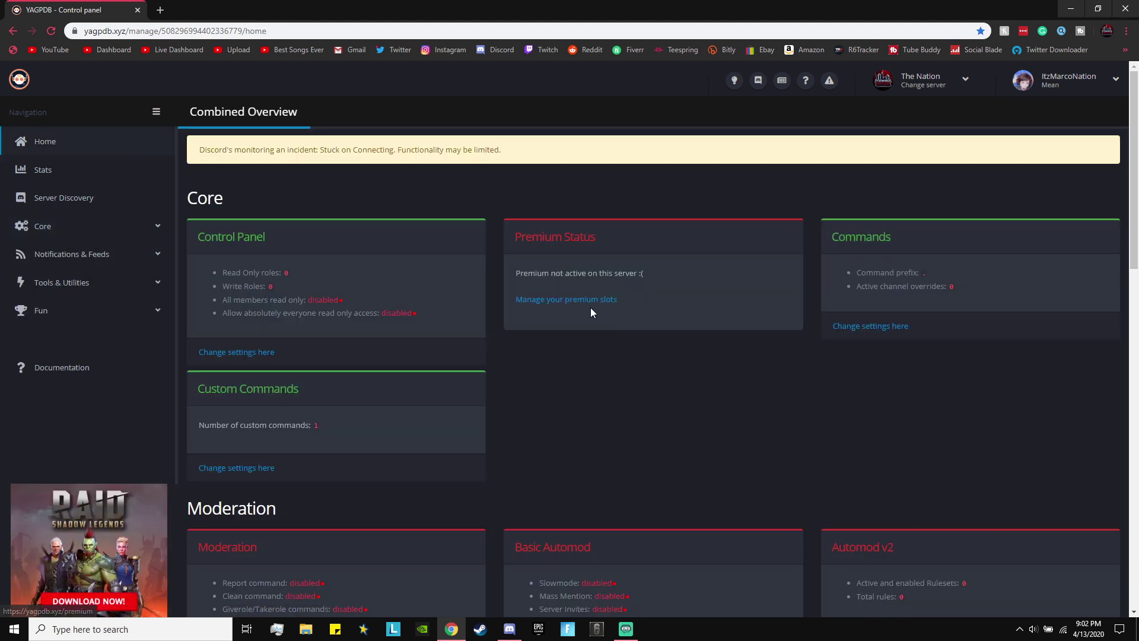